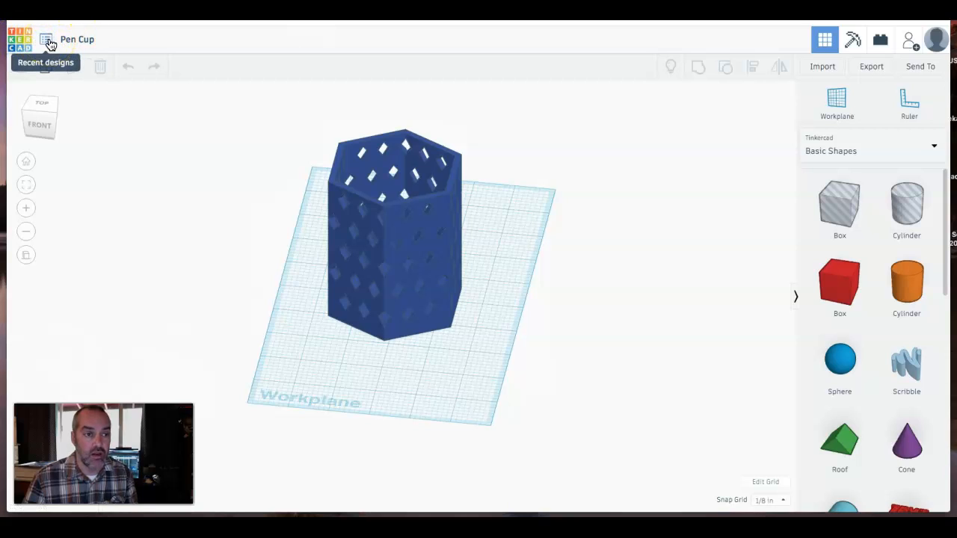
# - Start a new blank design from the recent designs list
pyautogui.click(49, 43)
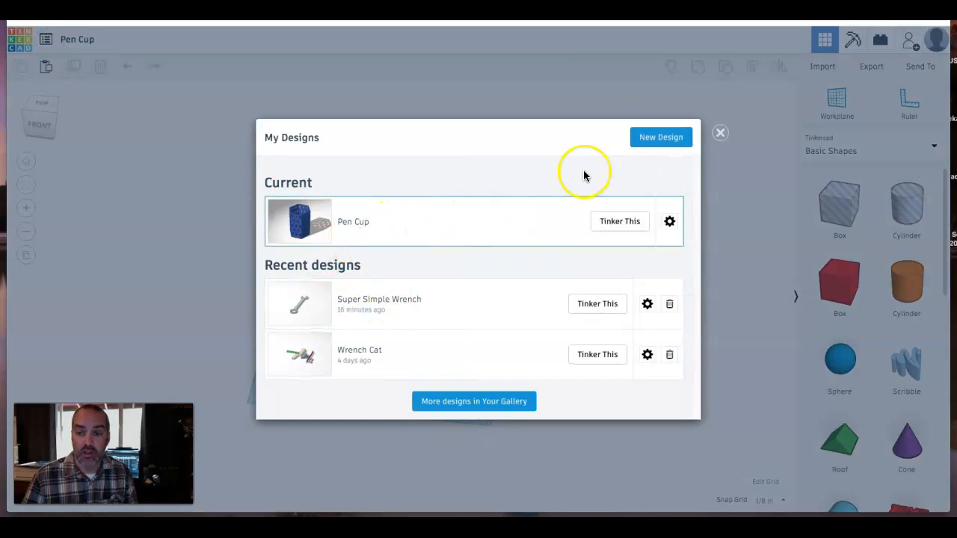
pyautogui.click(646, 142)
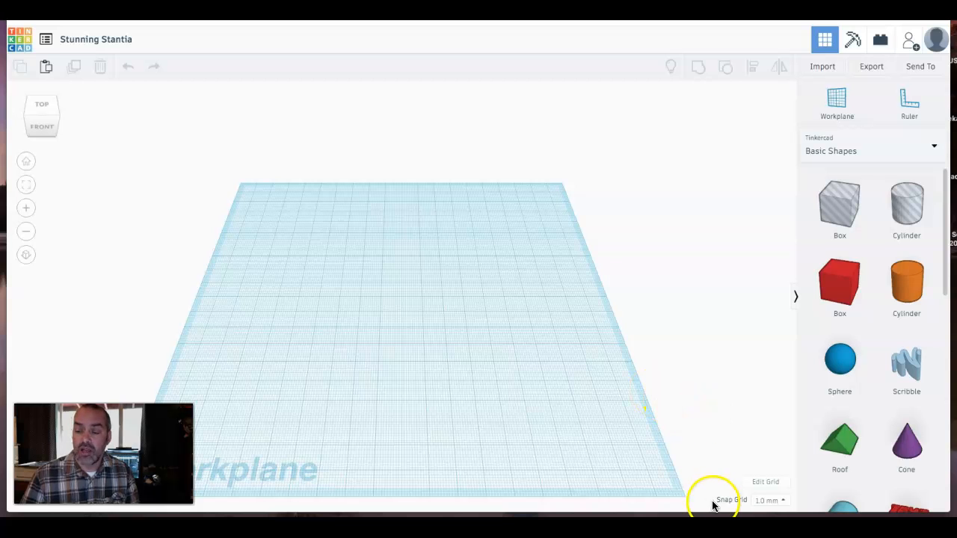
# - Configure the workplane grid to Inches units with the Dremel 3D40/3D45 preset and apply it
pyautogui.click(773, 483)
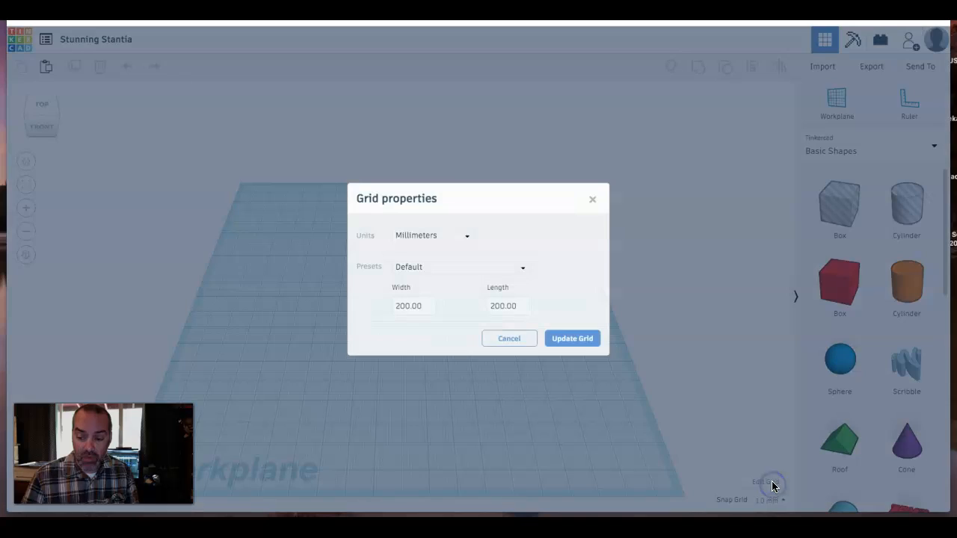
pyautogui.click(448, 239)
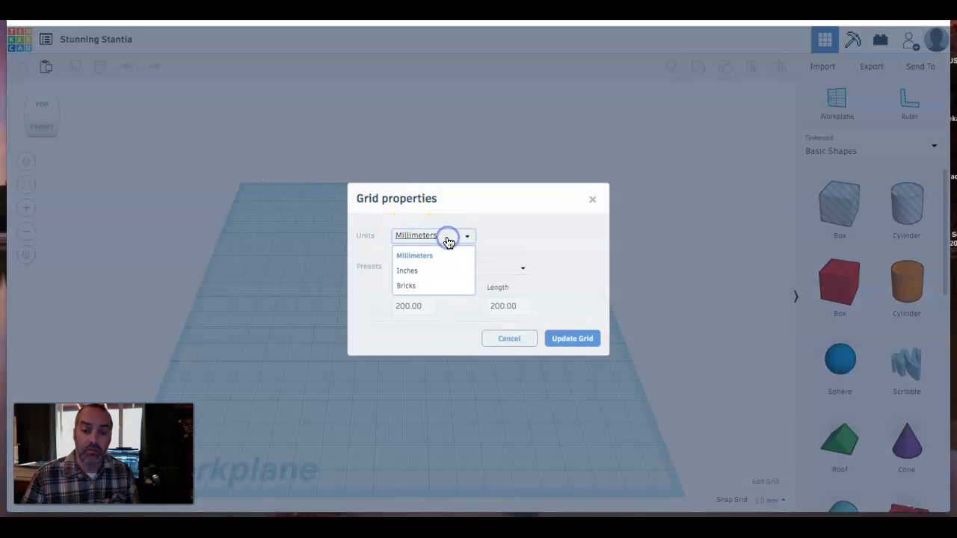
pyautogui.click(424, 272)
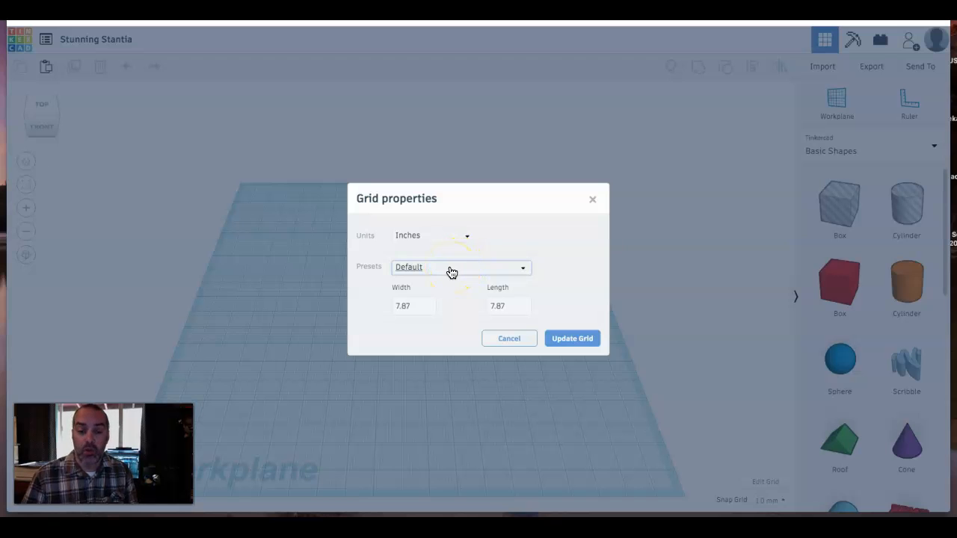
pyautogui.click(451, 271)
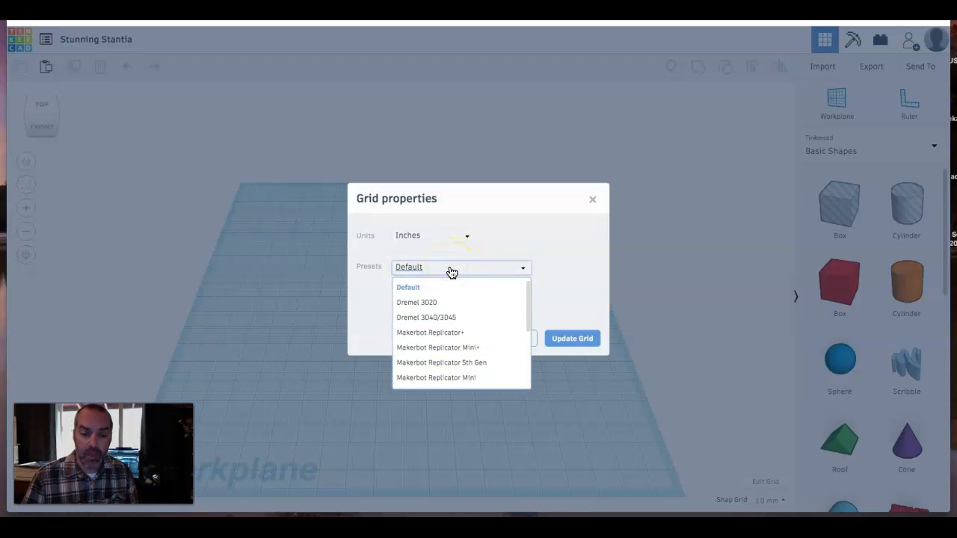
pyautogui.click(471, 318)
pyautogui.click(412, 310)
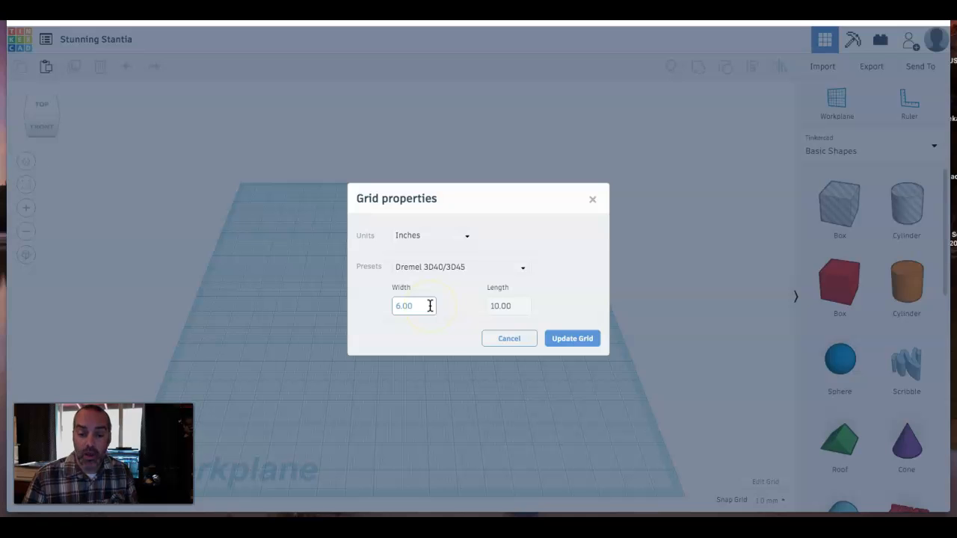
pyautogui.click(576, 343)
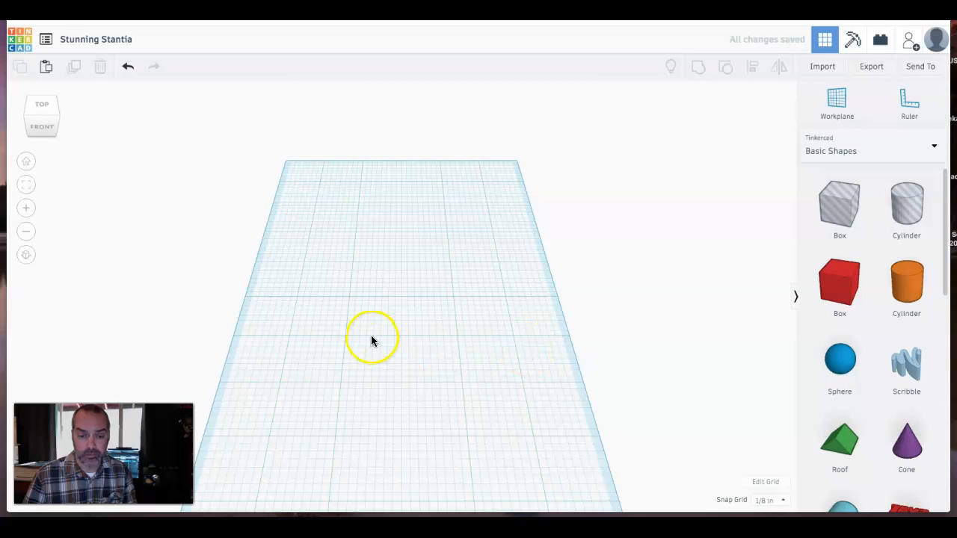
# - Place a Polygon shape on the workplane and set its number of sides to 8
pyautogui.scroll(2, 361, 356)
pyautogui.scroll(-4, 362, 356)
pyautogui.moveTo(362, 356); pyautogui.dragTo(362, 323, button='middle')
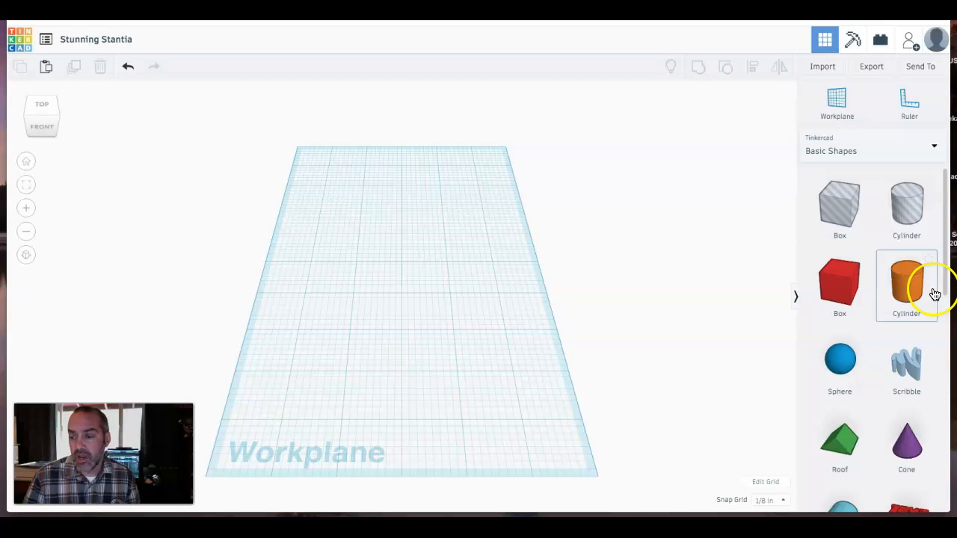
pyautogui.moveTo(947, 241); pyautogui.dragTo(944, 342)
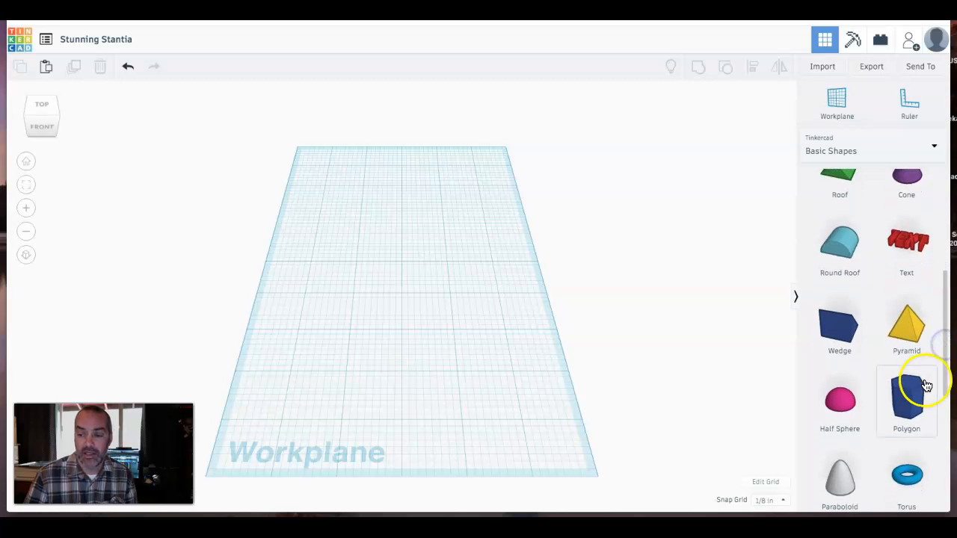
pyautogui.moveTo(912, 391); pyautogui.dragTo(384, 296)
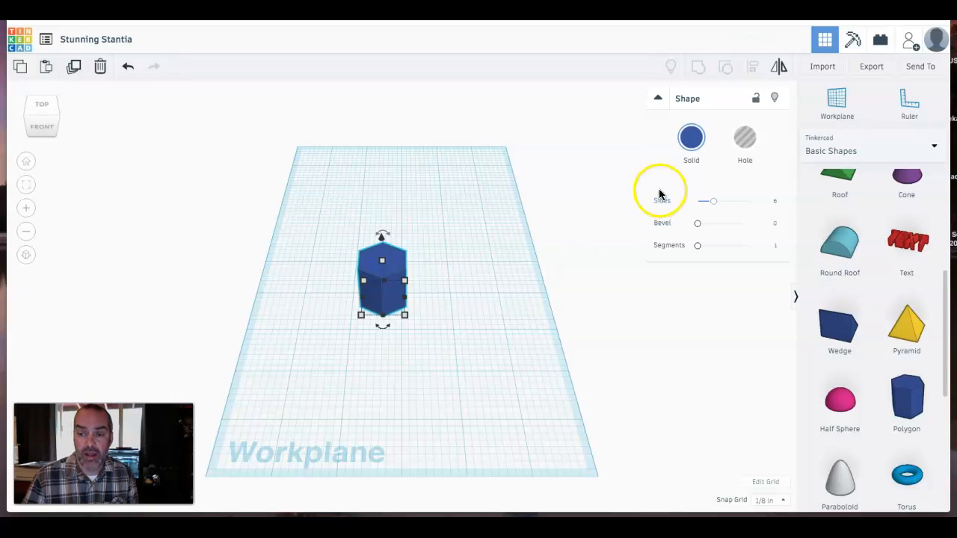
pyautogui.click(716, 203)
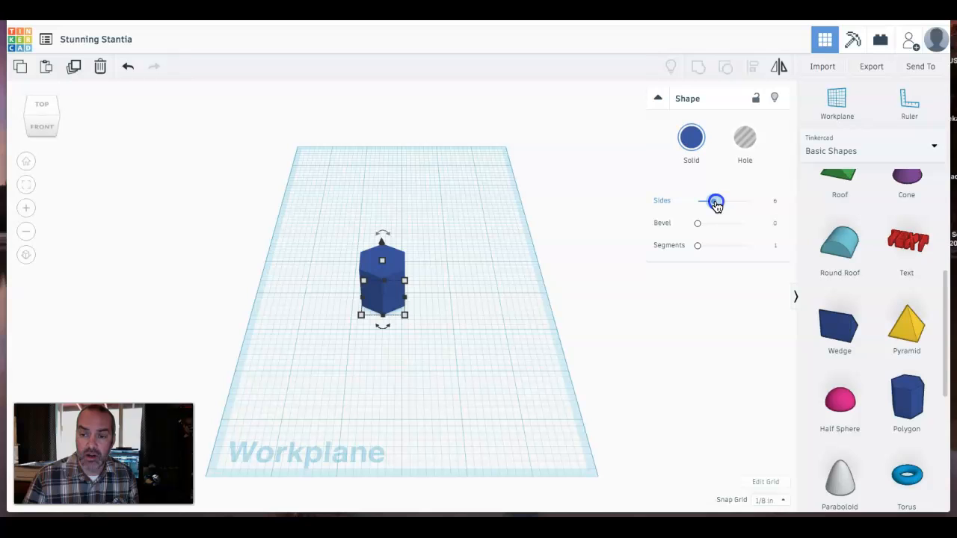
pyautogui.moveTo(715, 203); pyautogui.dragTo(725, 204)
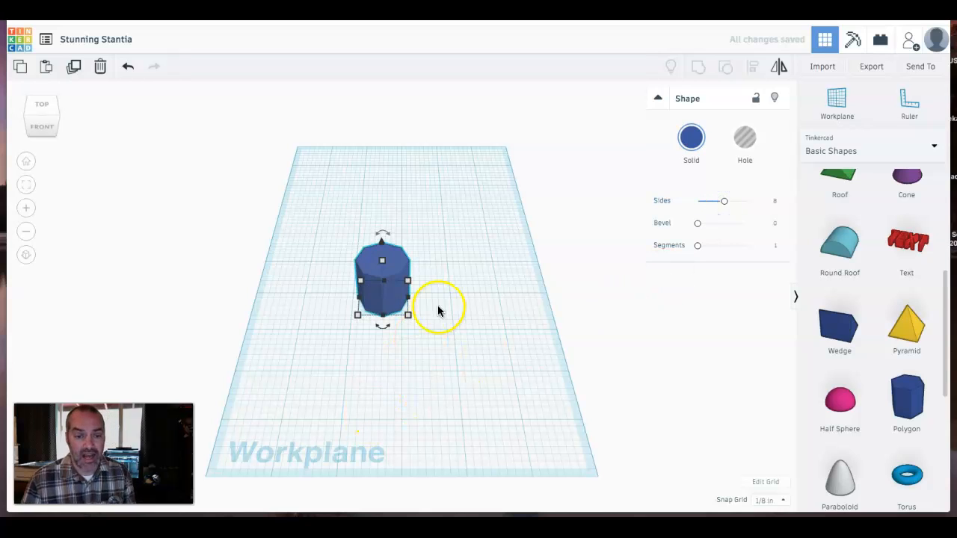
# - Resize the polygon's footprint to 3.5 by 3.5 inches
pyautogui.moveTo(435, 326); pyautogui.dragTo(468, 318, button='right')
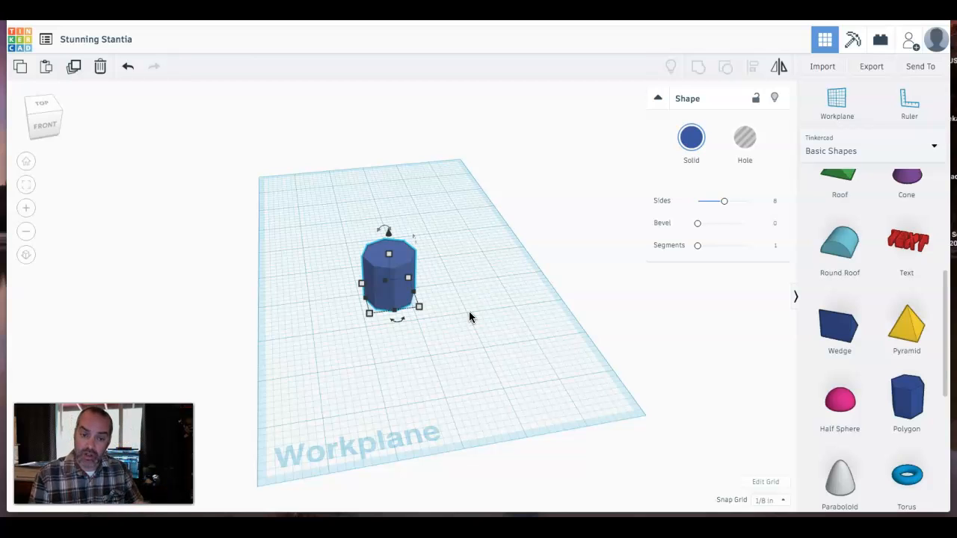
pyautogui.click(420, 307)
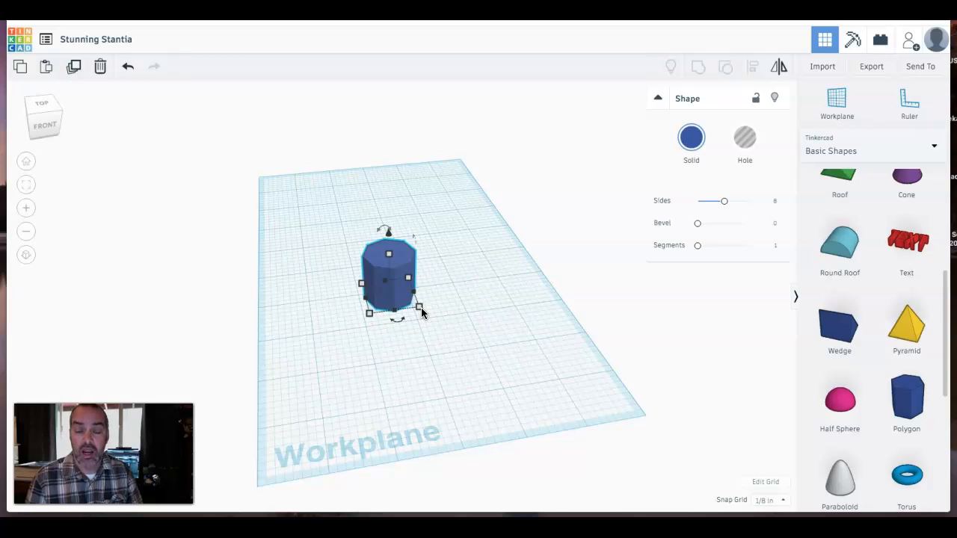
pyautogui.click(420, 307)
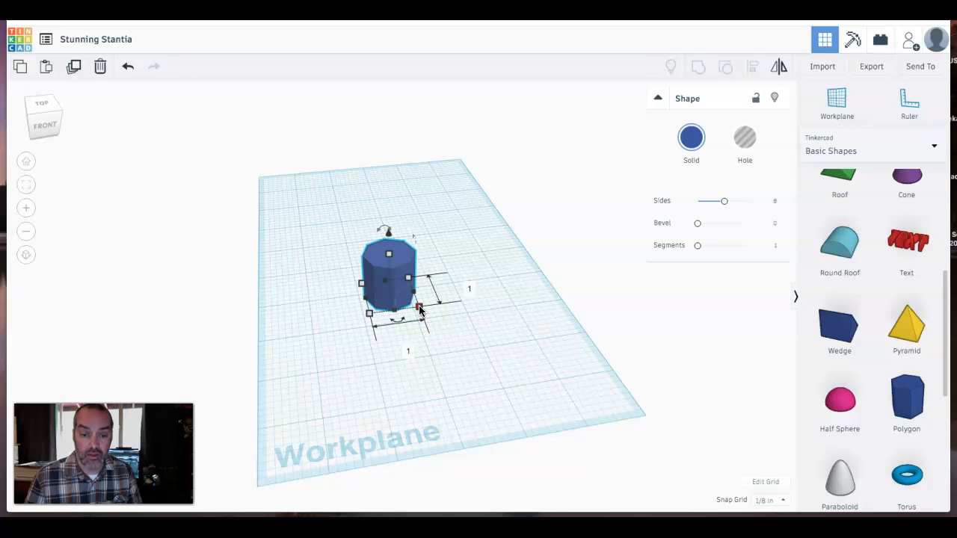
pyautogui.click(419, 308)
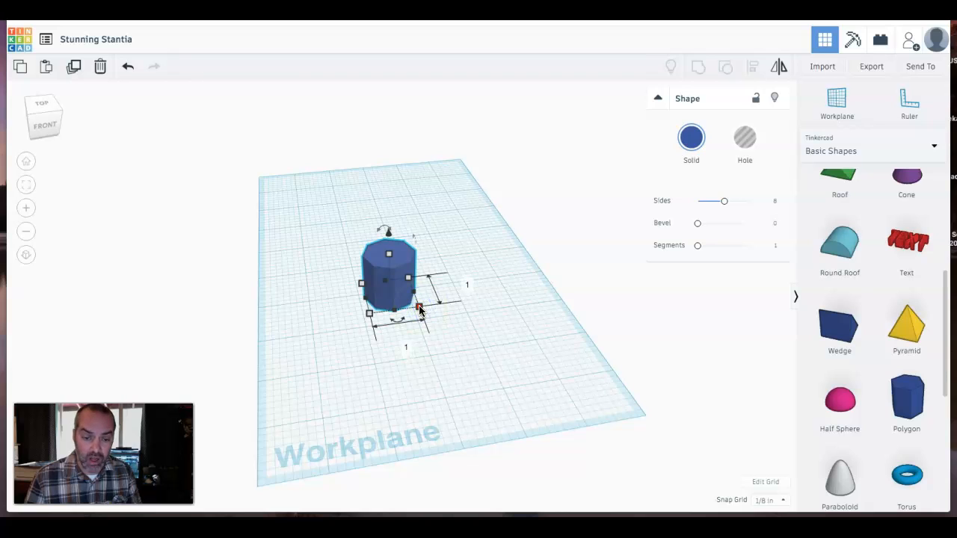
pyautogui.click(407, 347)
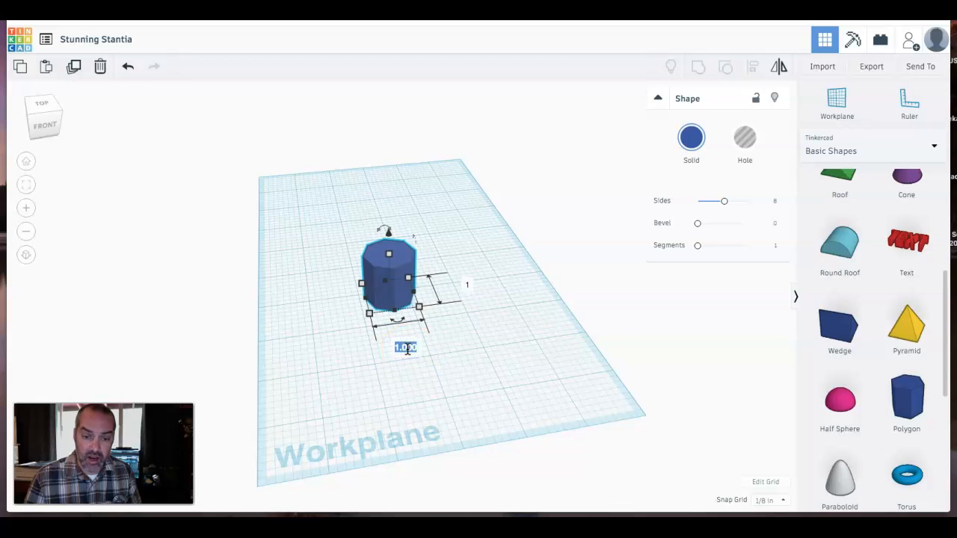
pyautogui.write('3.5')
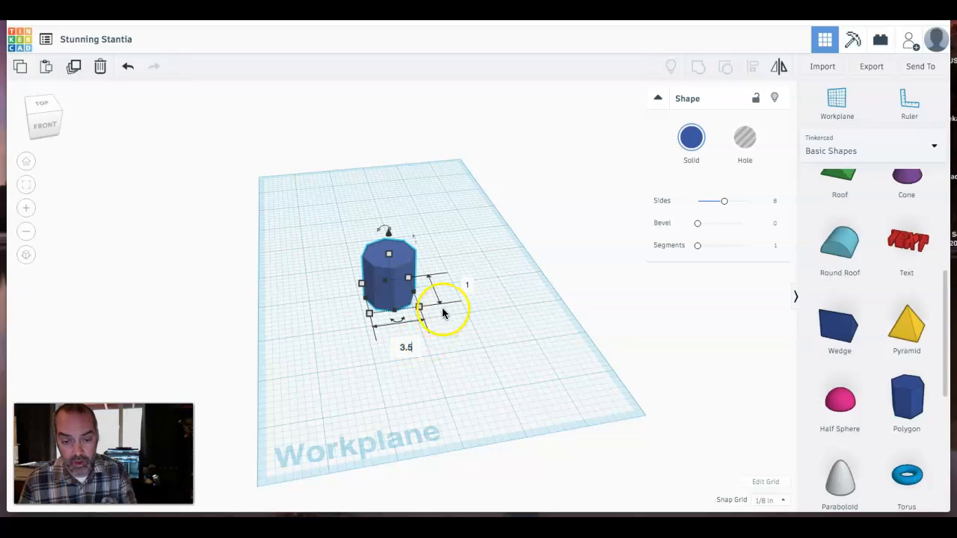
pyautogui.click(467, 284)
pyautogui.write('3.5')
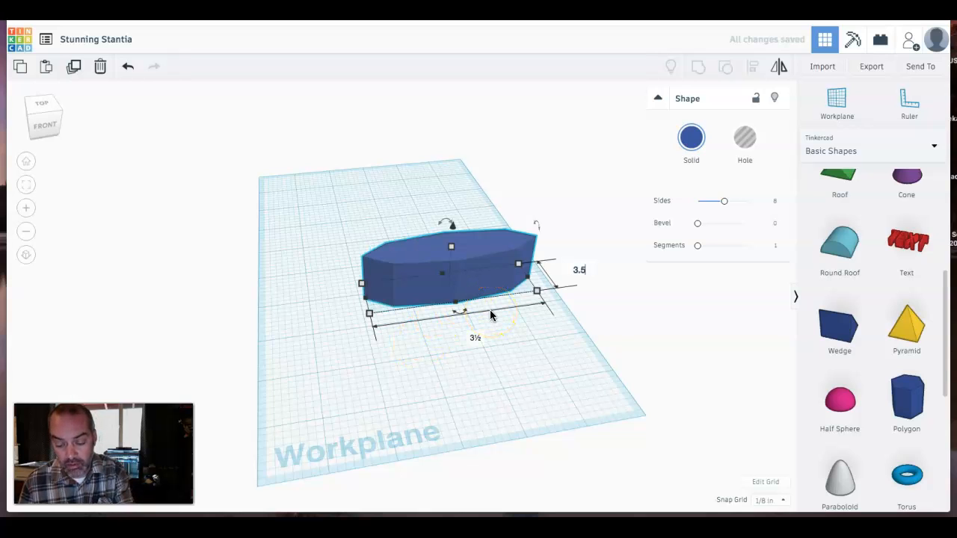
pyautogui.press('Return')
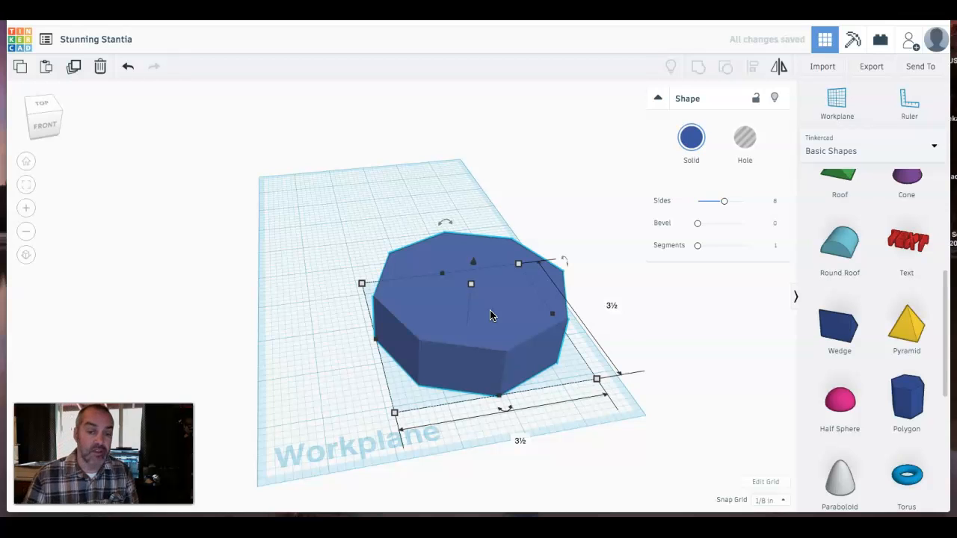
# - Set the polygon's height to 4 inches
pyautogui.click(462, 347)
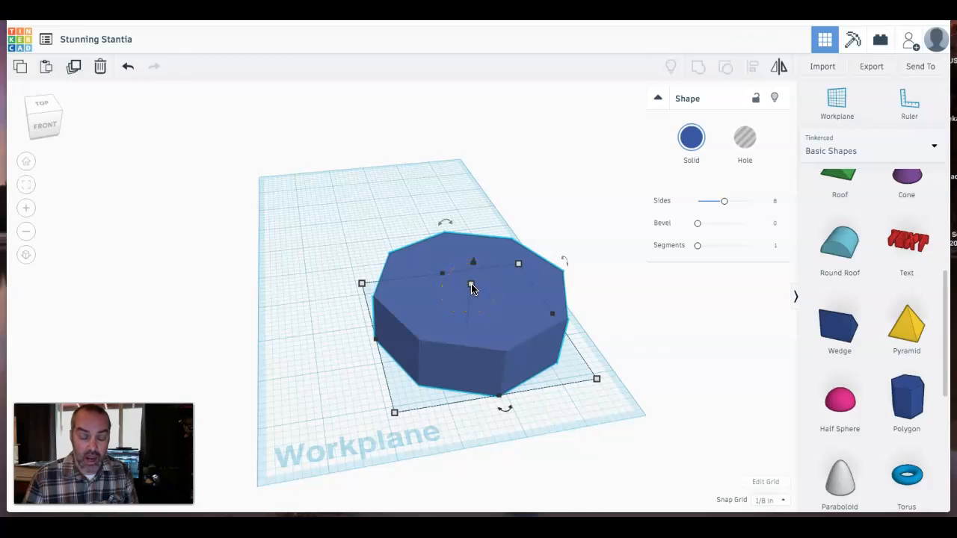
pyautogui.click(471, 285)
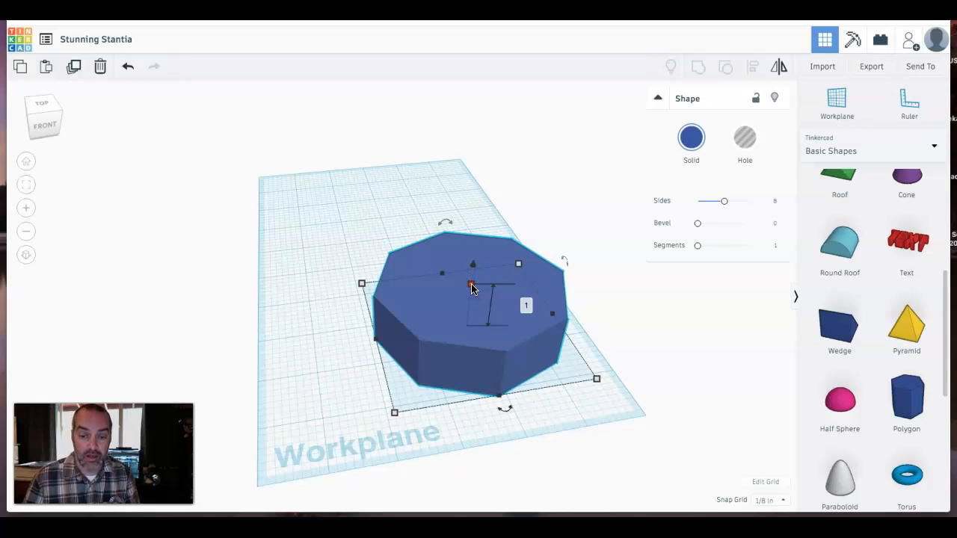
pyautogui.click(527, 305)
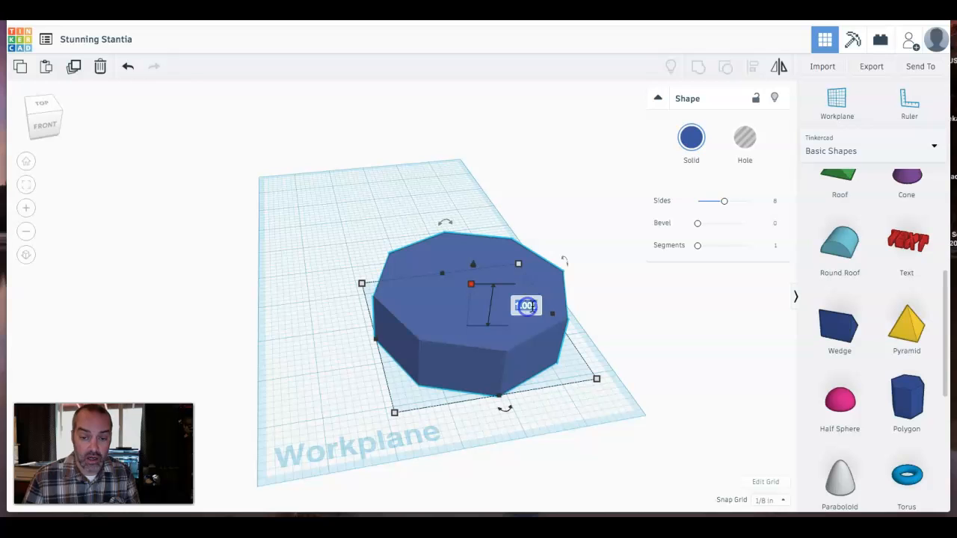
pyautogui.write('4')
pyautogui.press('Return')
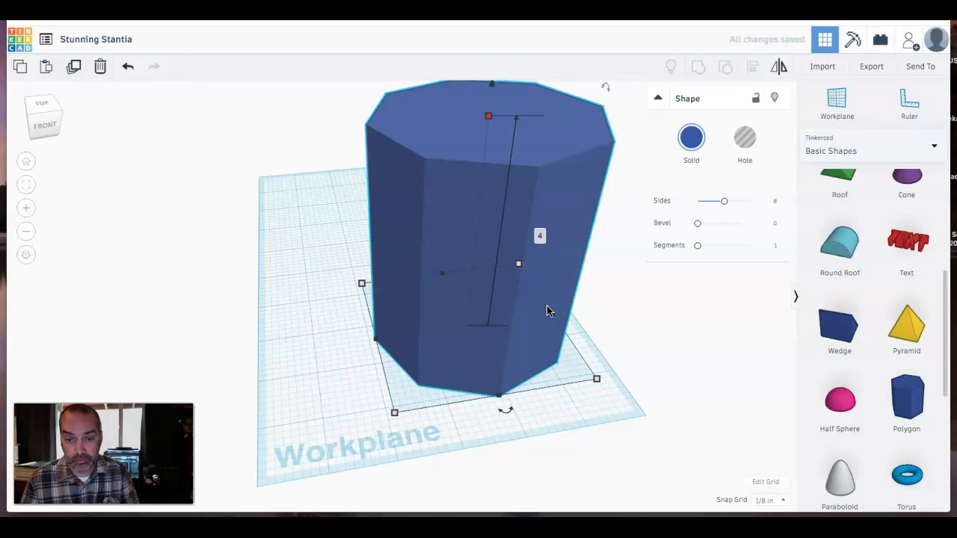
# - Duplicate the polygon in place
pyautogui.moveTo(453, 271); pyautogui.dragTo(391, 273, button='right')
pyautogui.moveTo(391, 273); pyautogui.dragTo(325, 256)
pyautogui.scroll(2, 325, 259)
pyautogui.scroll(-2, 326, 259)
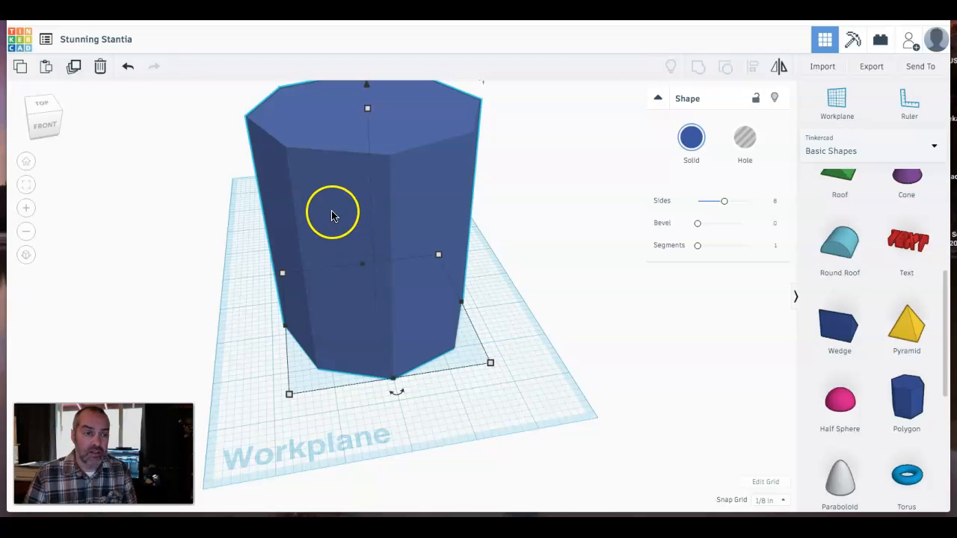
pyautogui.click(74, 74)
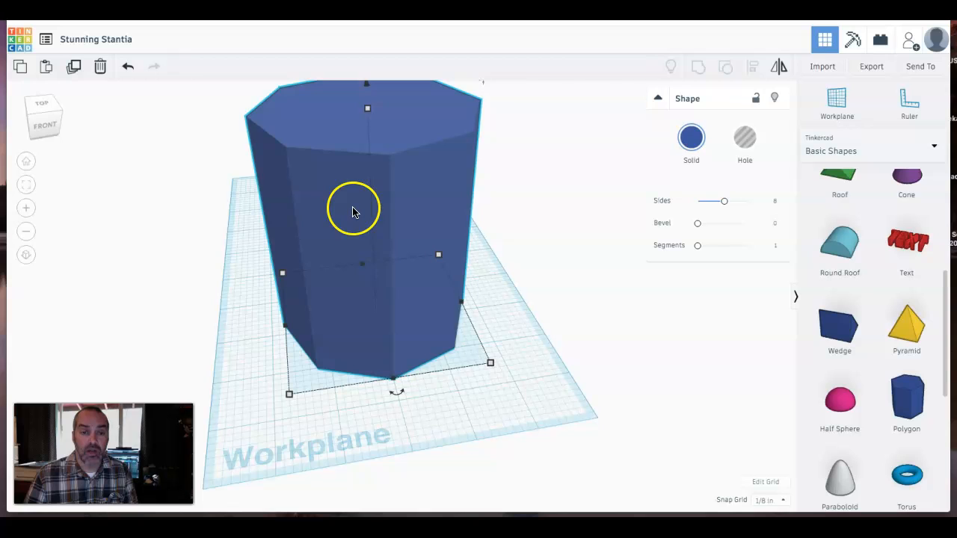
# - Raise the duplicate polygon slightly above the workplane
pyautogui.moveTo(373, 212); pyautogui.dragTo(371, 241, button='right')
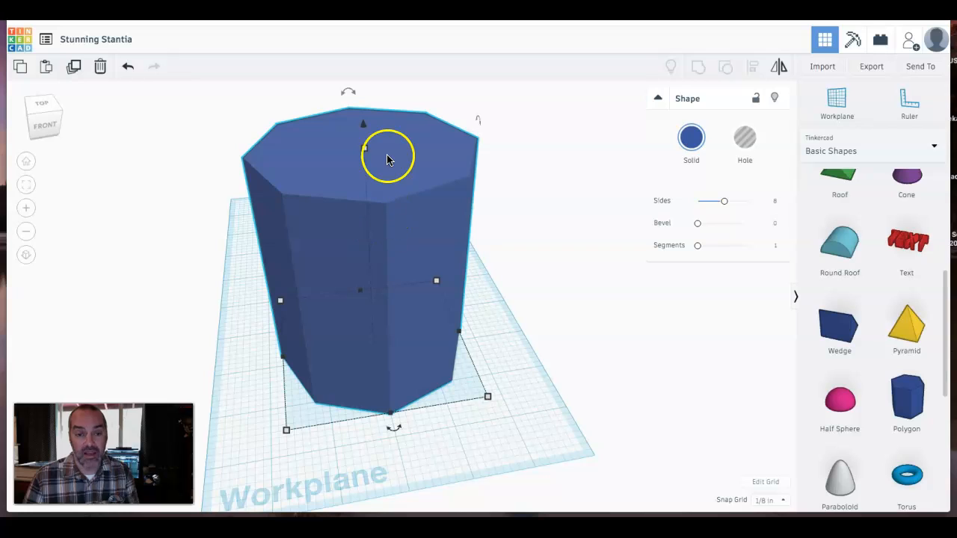
pyautogui.moveTo(365, 151)
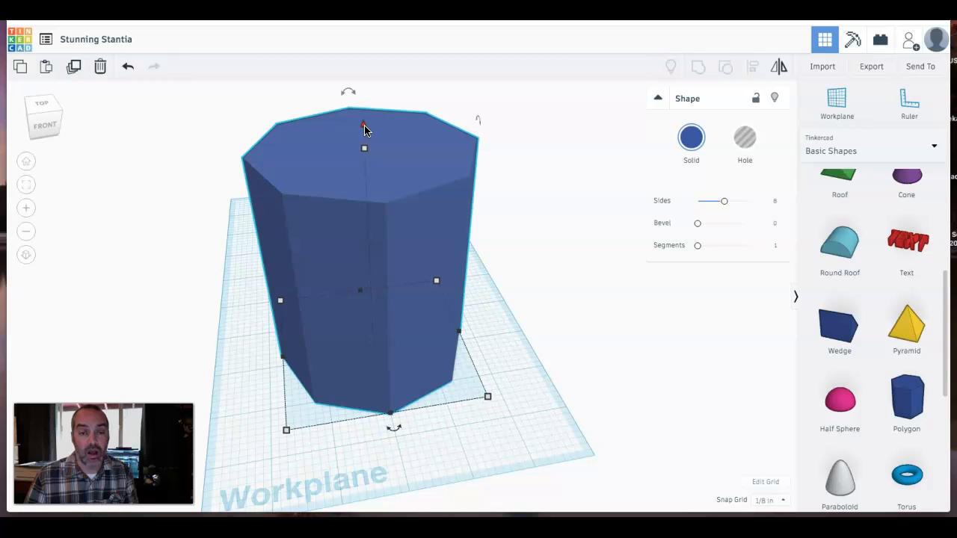
pyautogui.moveTo(364, 130); pyautogui.dragTo(367, 112)
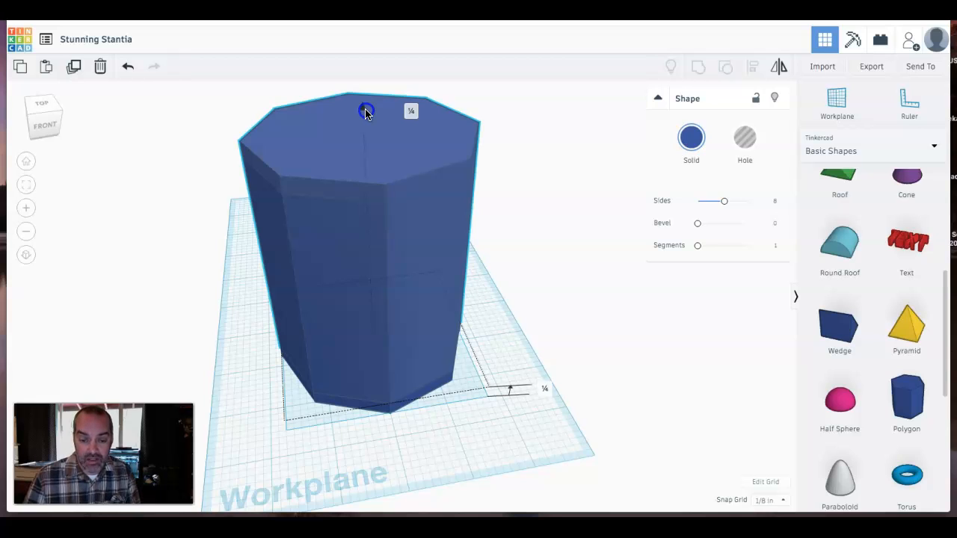
pyautogui.moveTo(365, 112); pyautogui.dragTo(366, 106)
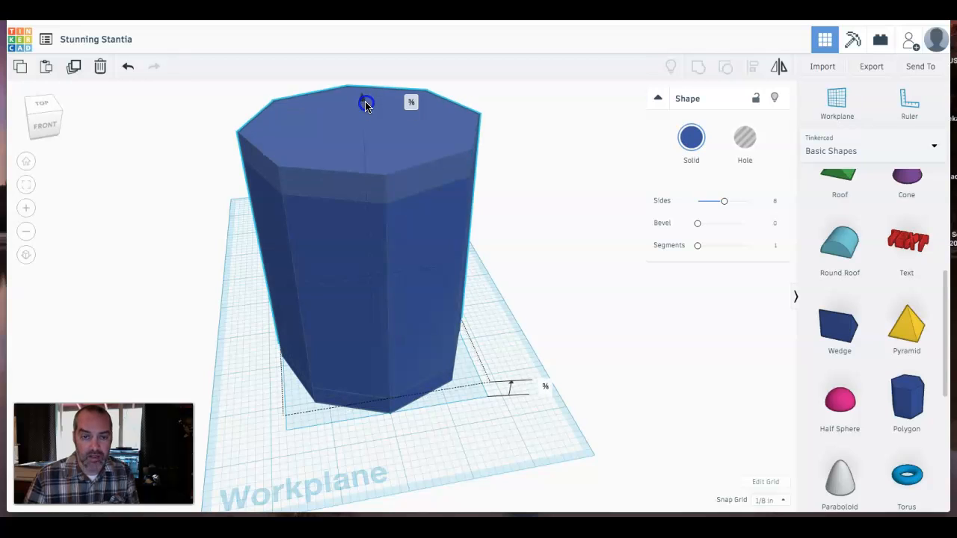
pyautogui.moveTo(365, 105); pyautogui.dragTo(365, 105)
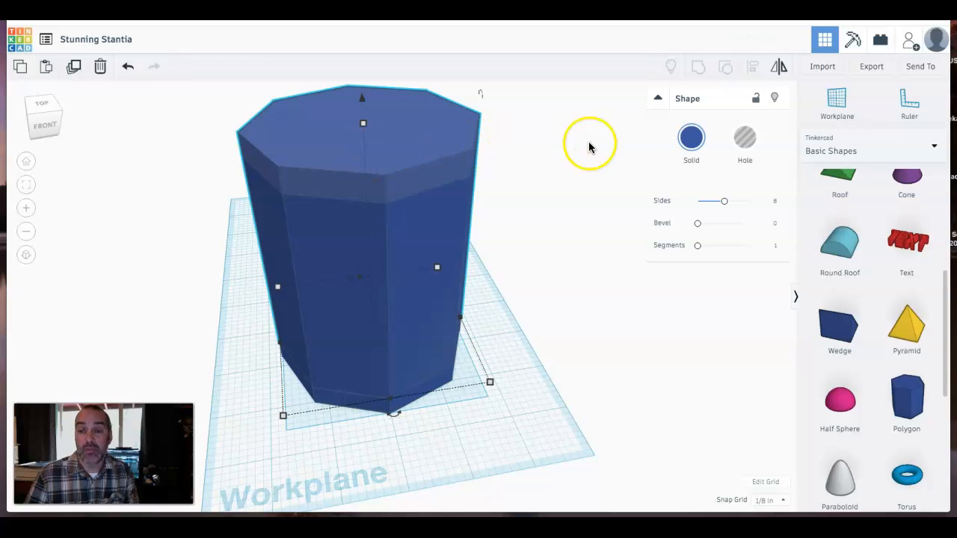
# - Change the duplicate polygon's color to red
pyautogui.click(687, 147)
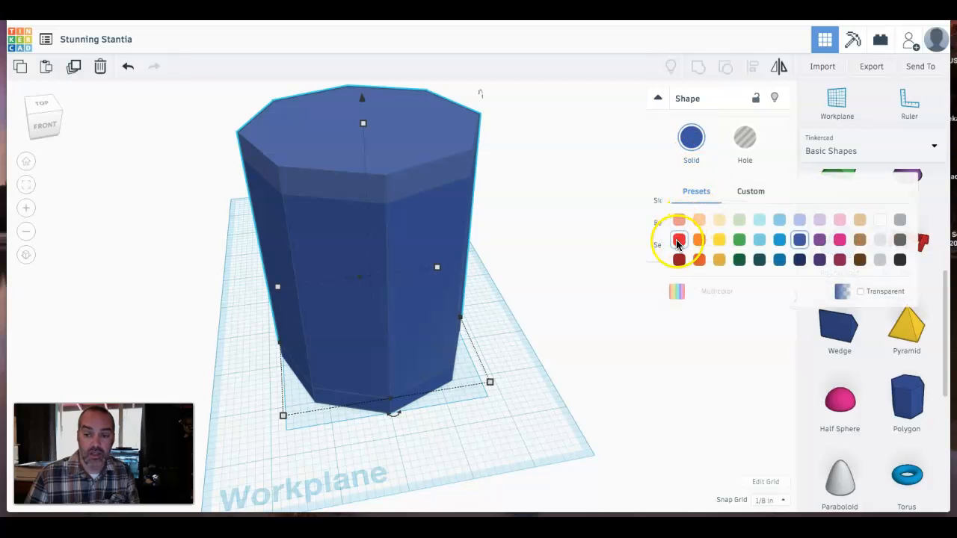
pyautogui.click(677, 240)
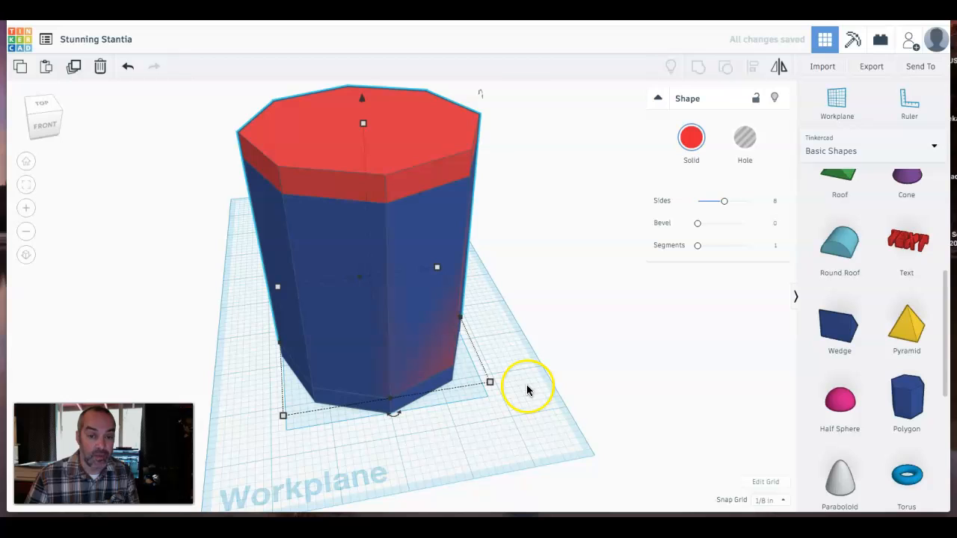
pyautogui.click(407, 138)
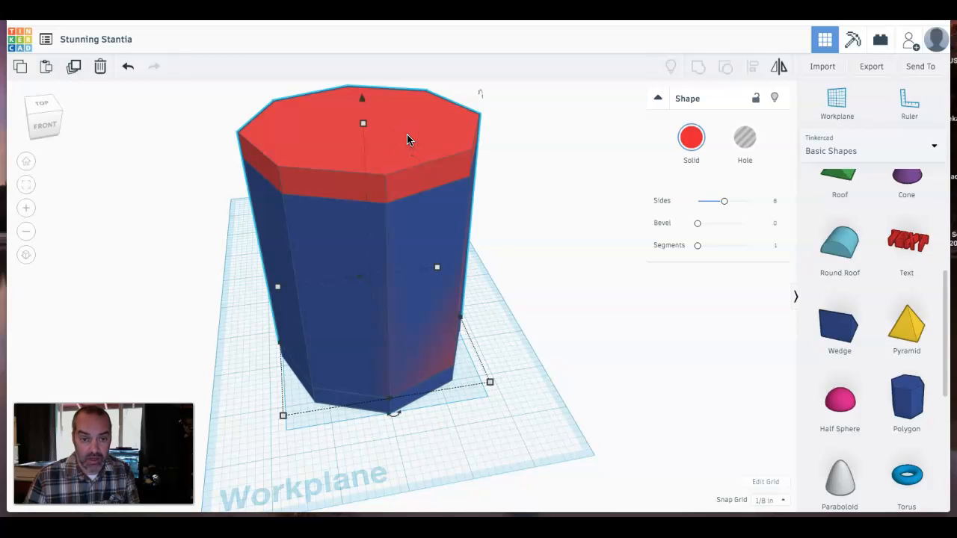
# - Resize the red duplicate polygon's footprint to 3 by 3 inches
pyautogui.moveTo(490, 383)
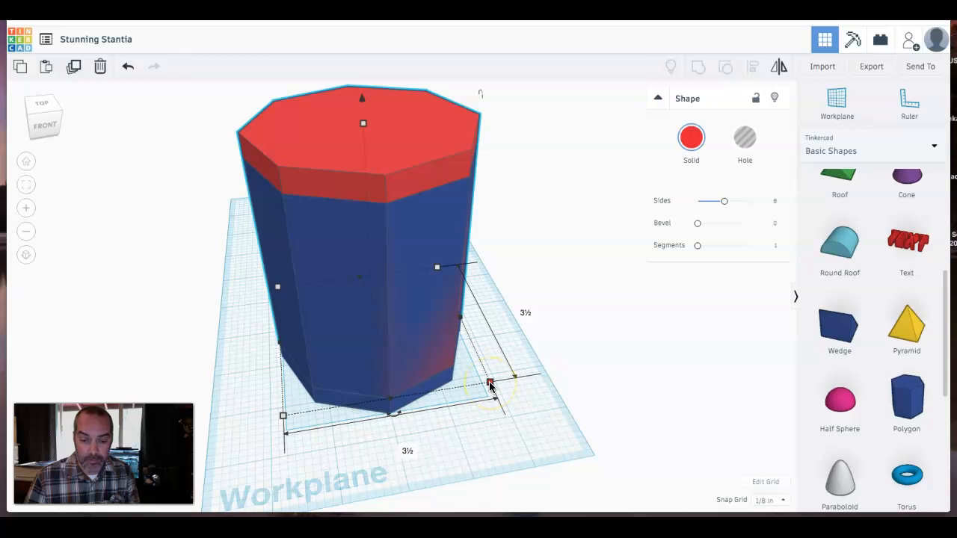
pyautogui.click(490, 384)
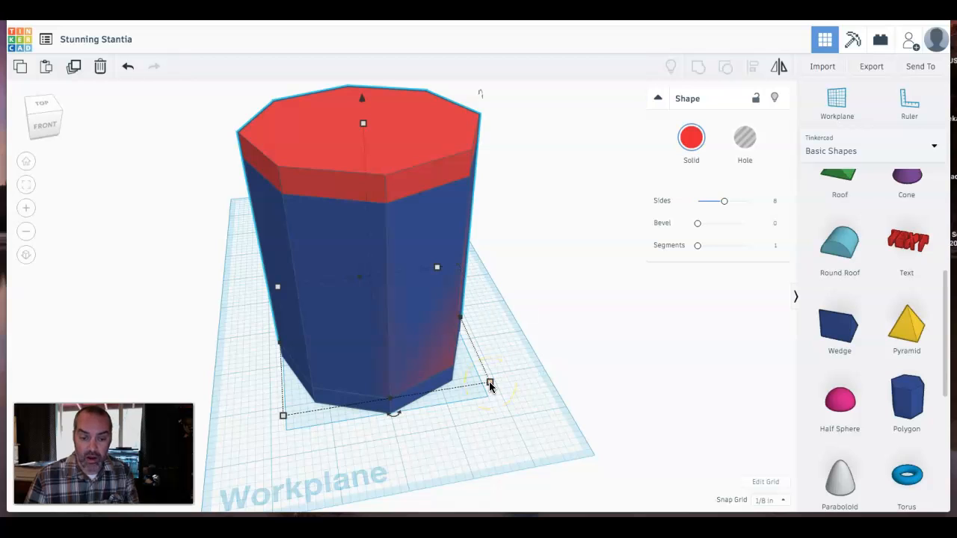
pyautogui.click(490, 384)
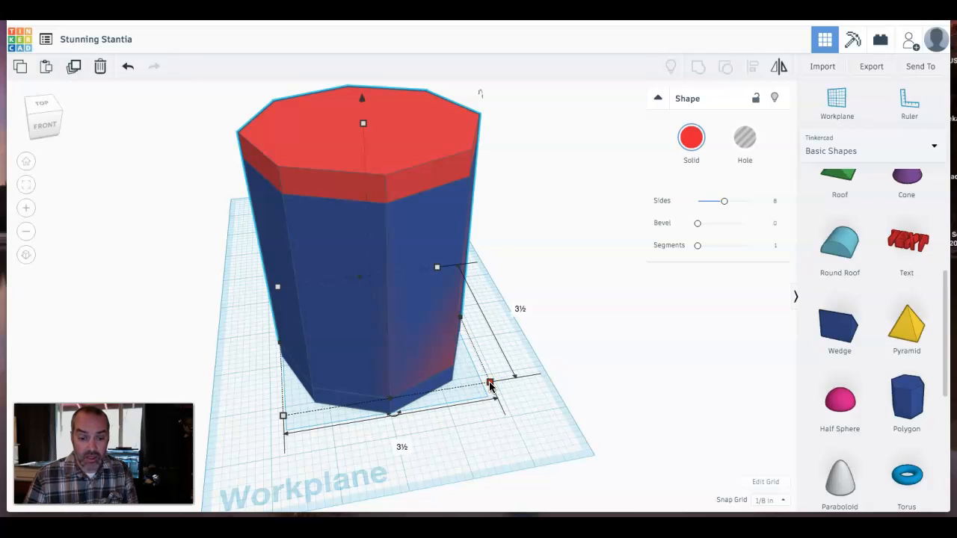
pyautogui.click(490, 383)
pyautogui.click(489, 384)
pyautogui.click(401, 448)
pyautogui.write('3')
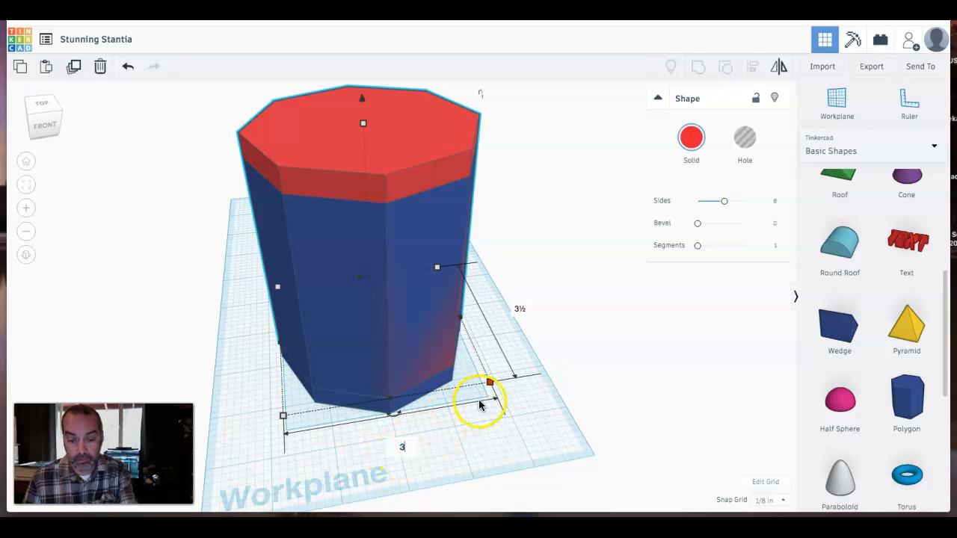
pyautogui.press('Return')
pyautogui.click(494, 312)
pyautogui.write('3')
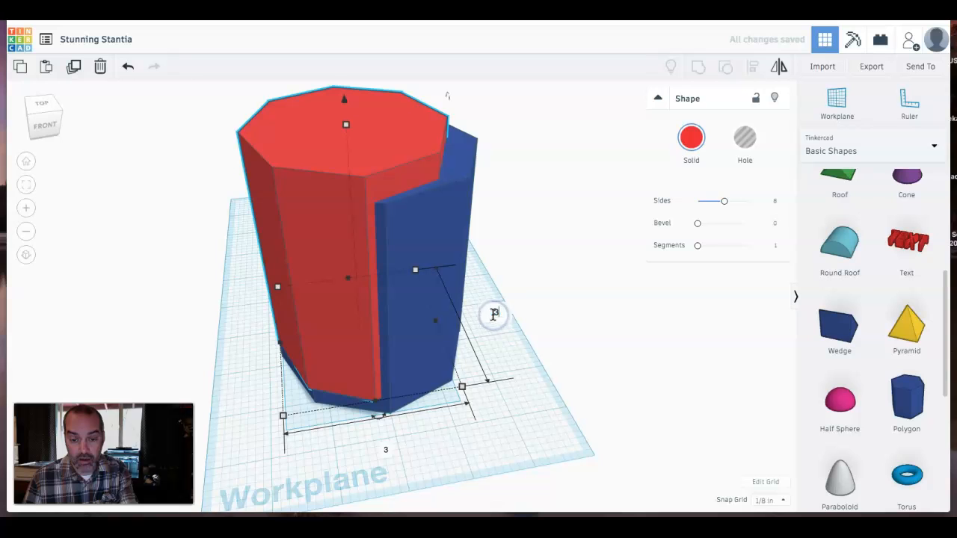
pyautogui.press('Return')
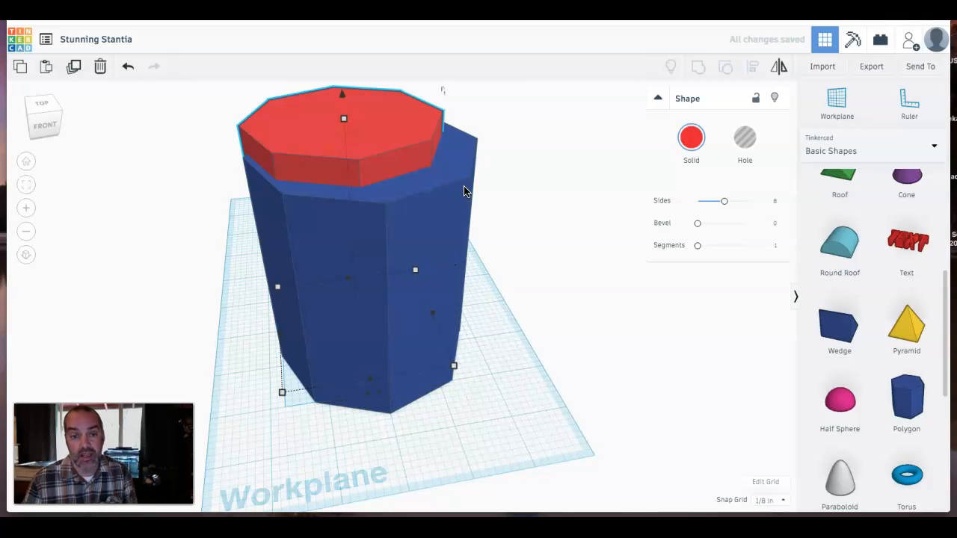
# - Select both polygons and center them on each other with Align in both horizontal directions
pyautogui.click(350, 269)
pyautogui.moveTo(349, 269); pyautogui.dragTo(393, 259, button='right')
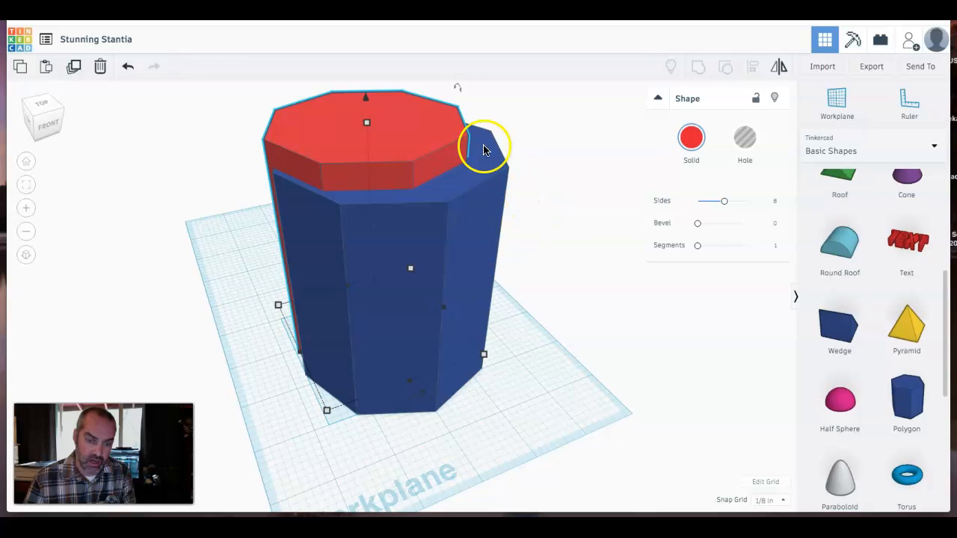
pyautogui.click(473, 211)
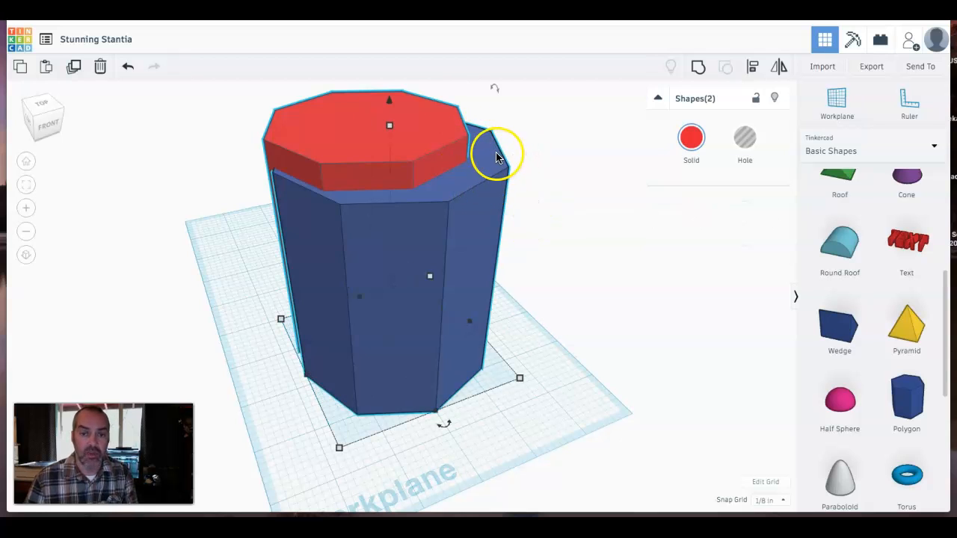
pyautogui.click(753, 69)
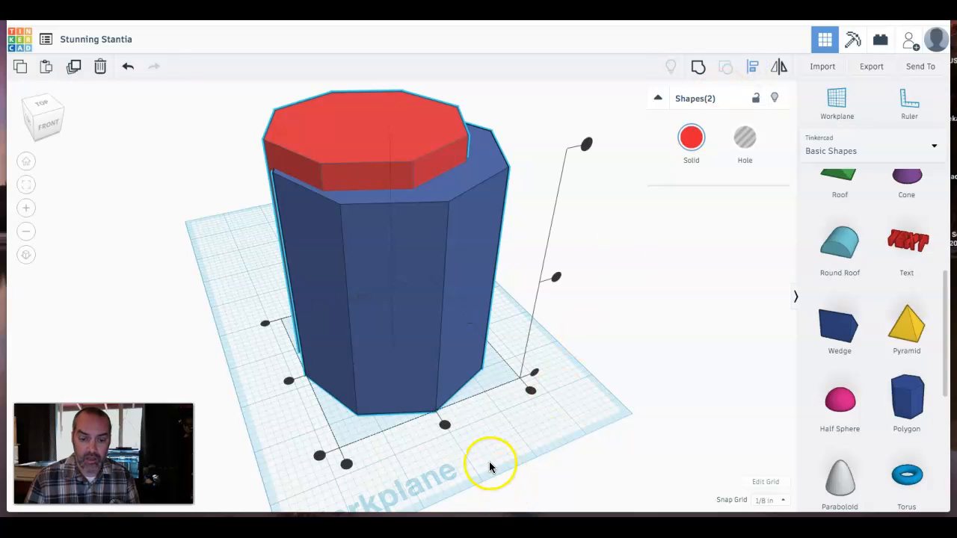
pyautogui.click(289, 382)
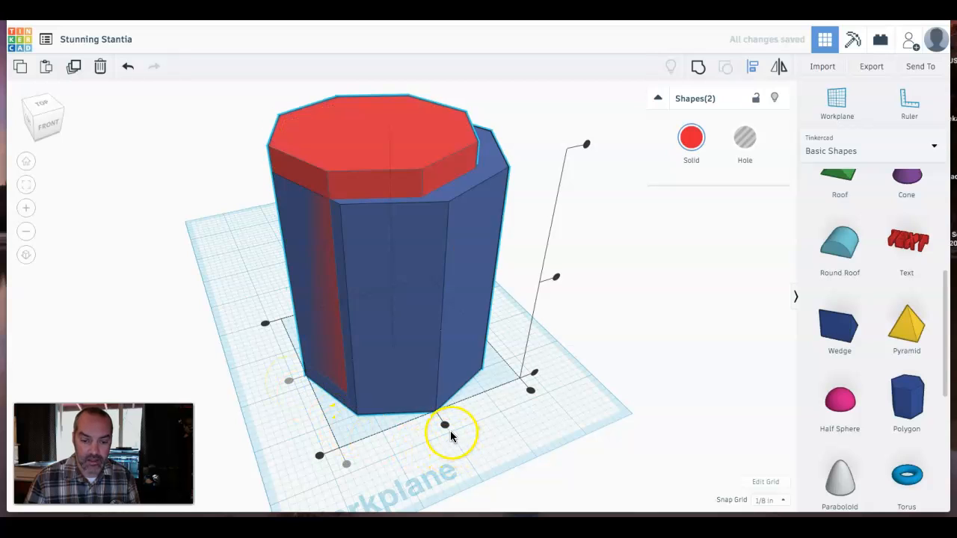
pyautogui.click(445, 426)
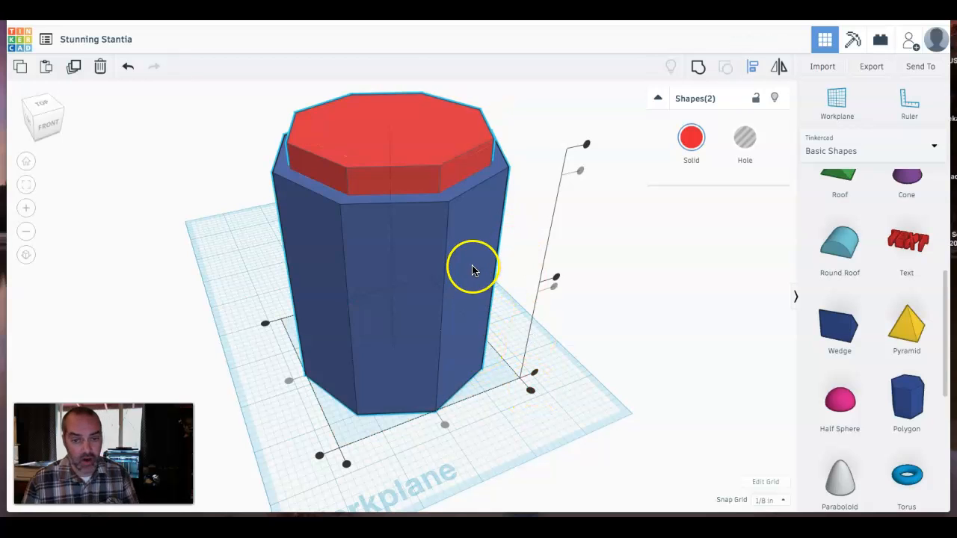
pyautogui.click(411, 300)
pyautogui.moveTo(411, 299); pyautogui.dragTo(376, 295, button='right')
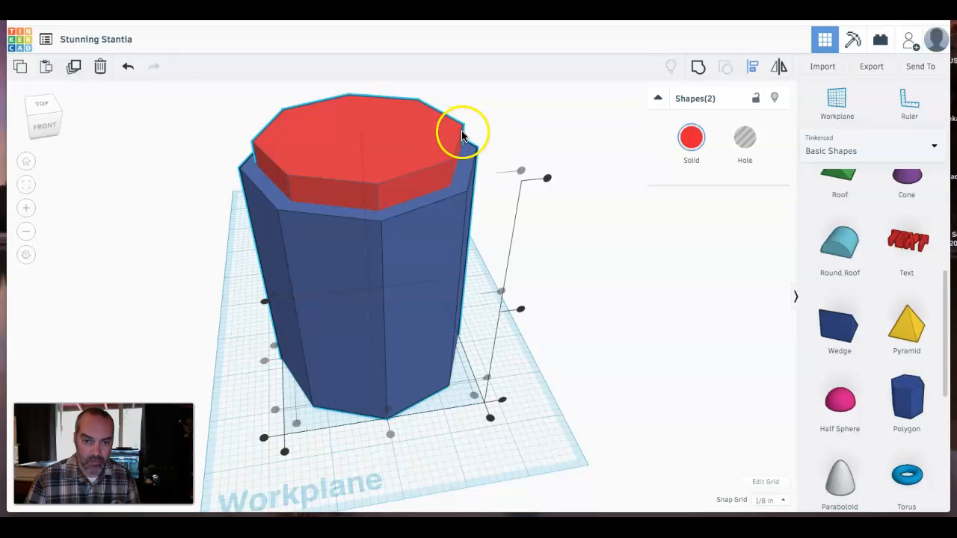
pyautogui.click(567, 129)
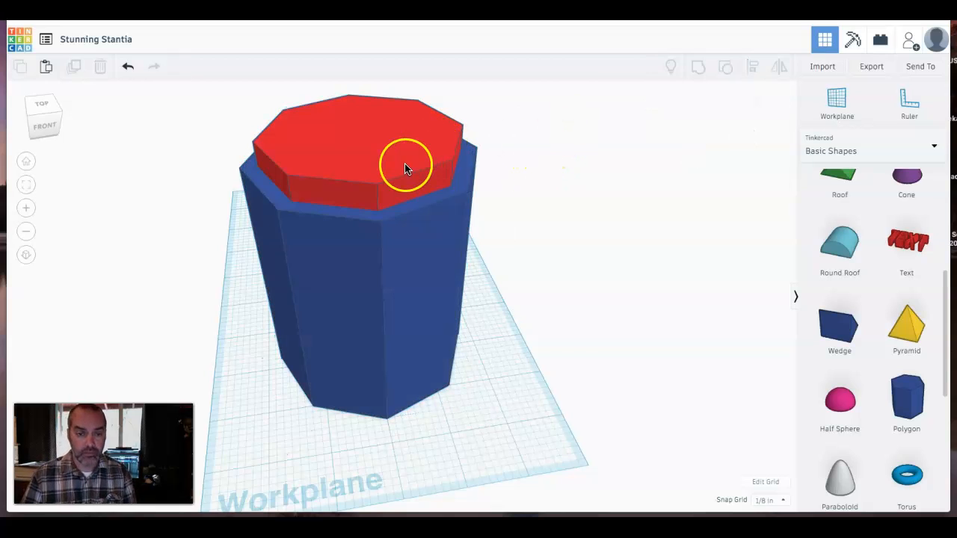
# - Turn the red polygon into a hole and group it with the blue polygon to hollow out the cup
pyautogui.click(405, 166)
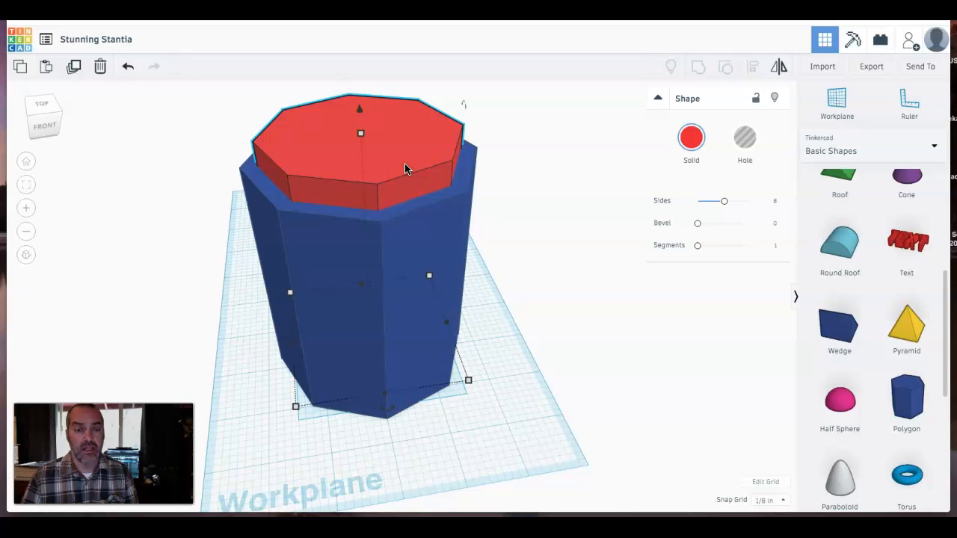
pyautogui.click(748, 139)
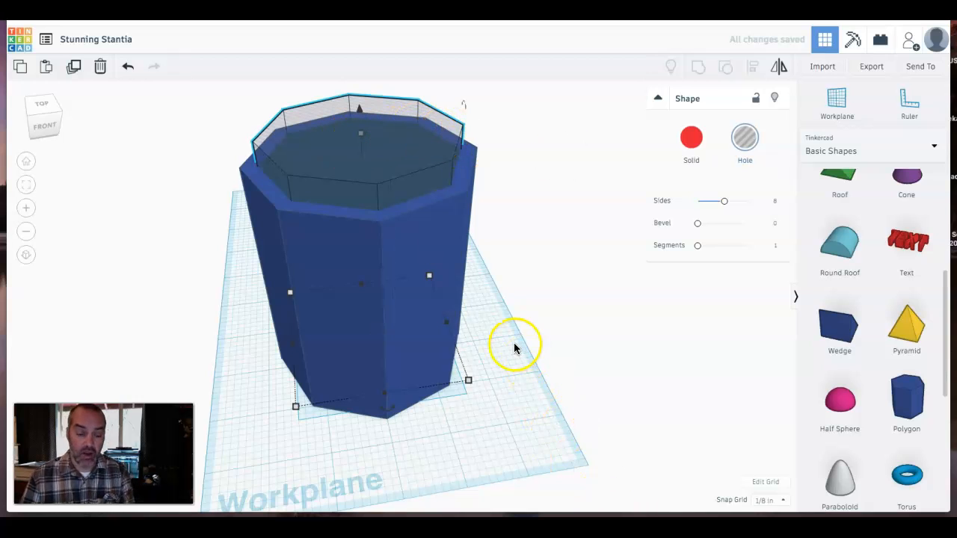
pyautogui.keyDown('shift'); pyautogui.click(442, 243); pyautogui.keyUp('shift')
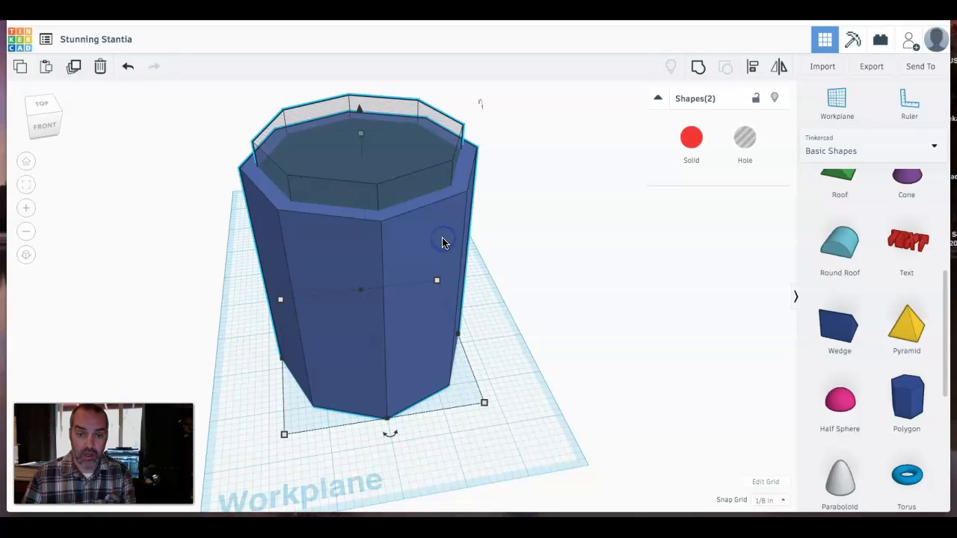
pyautogui.click(705, 70)
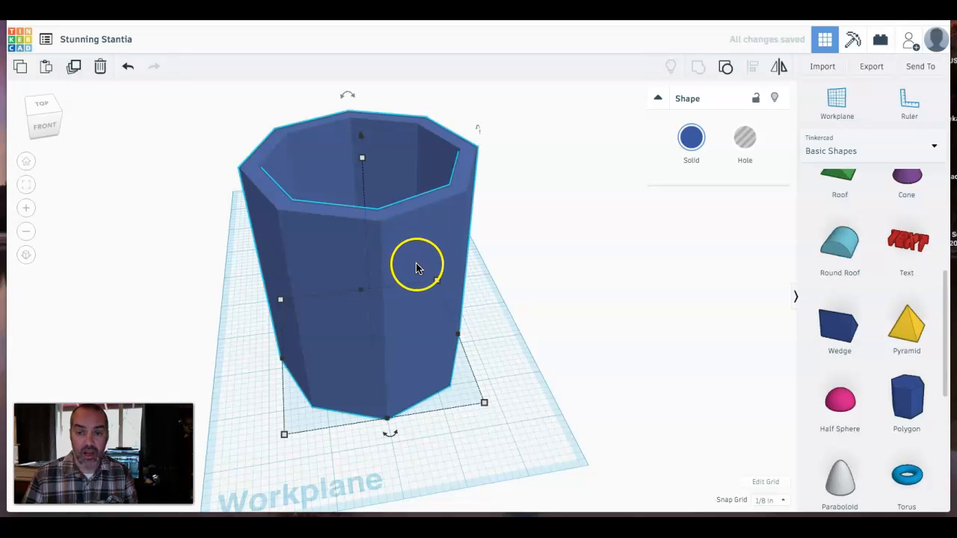
# - Place a red box on the workplane beside the cup
pyautogui.moveTo(398, 298); pyautogui.dragTo(453, 331, button='right')
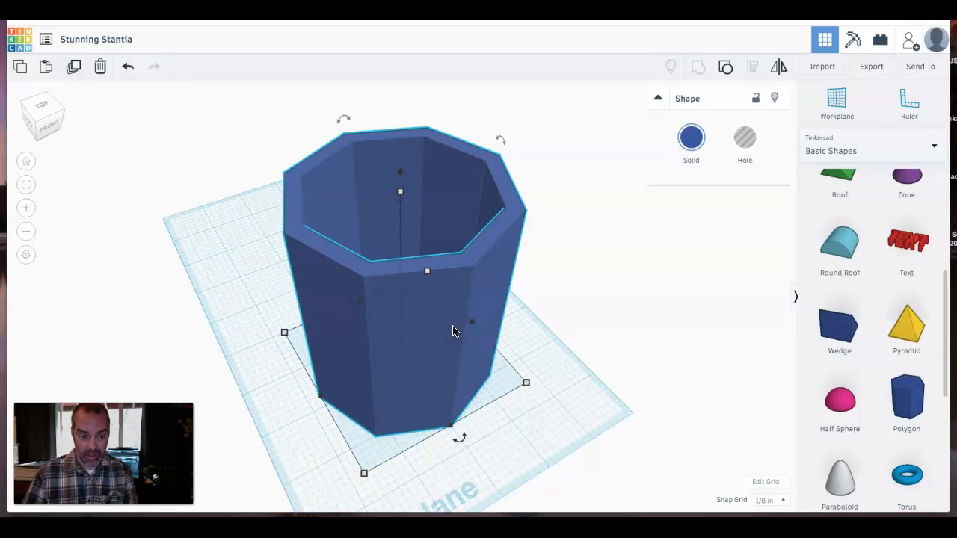
pyautogui.click(459, 305)
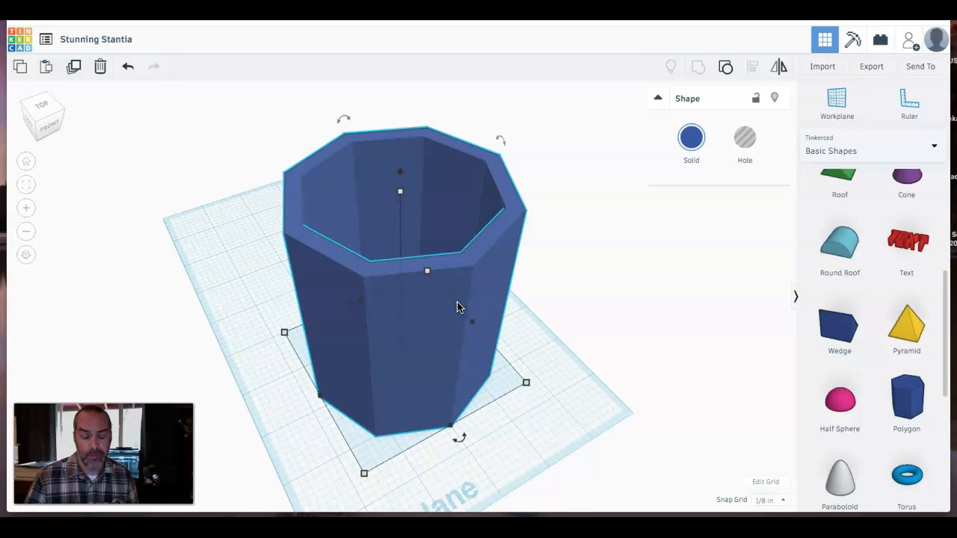
pyautogui.moveTo(438, 364); pyautogui.dragTo(250, 210)
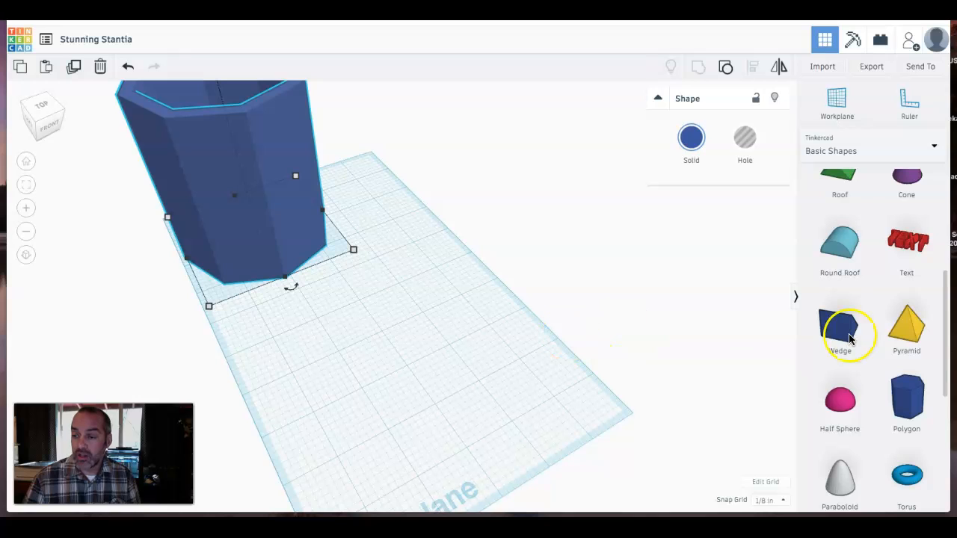
pyautogui.moveTo(945, 327); pyautogui.dragTo(948, 228)
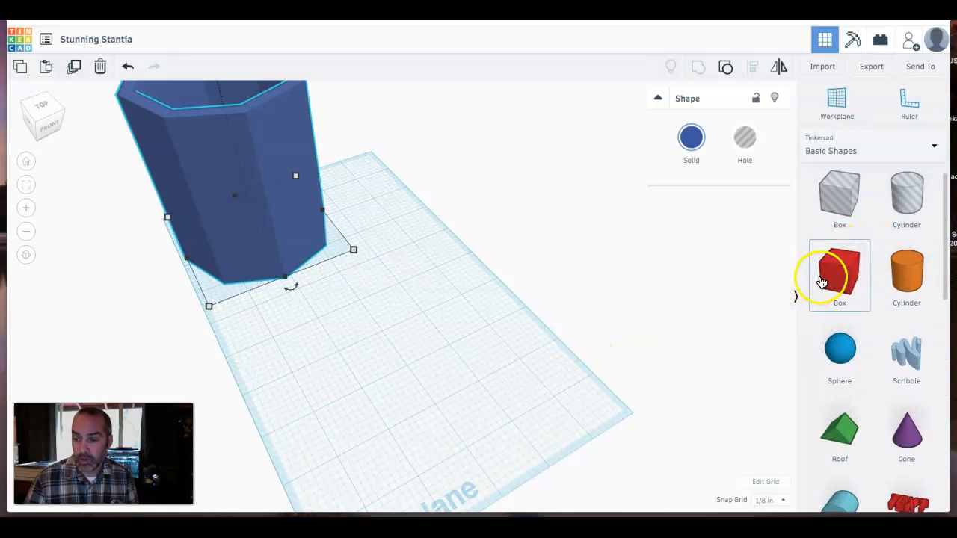
pyautogui.moveTo(838, 273); pyautogui.dragTo(446, 366)
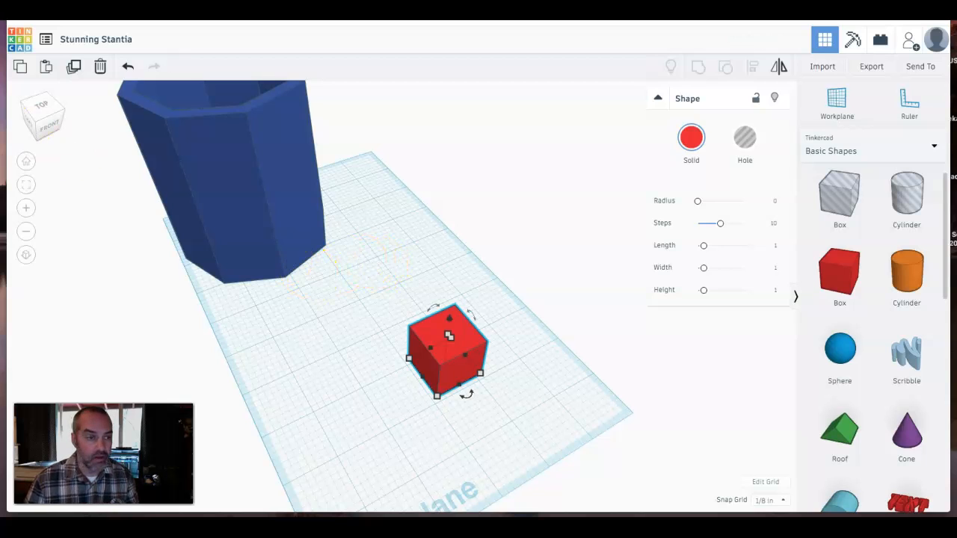
# - Switch to the top view and rotate the box 45 degrees
pyautogui.click(41, 110)
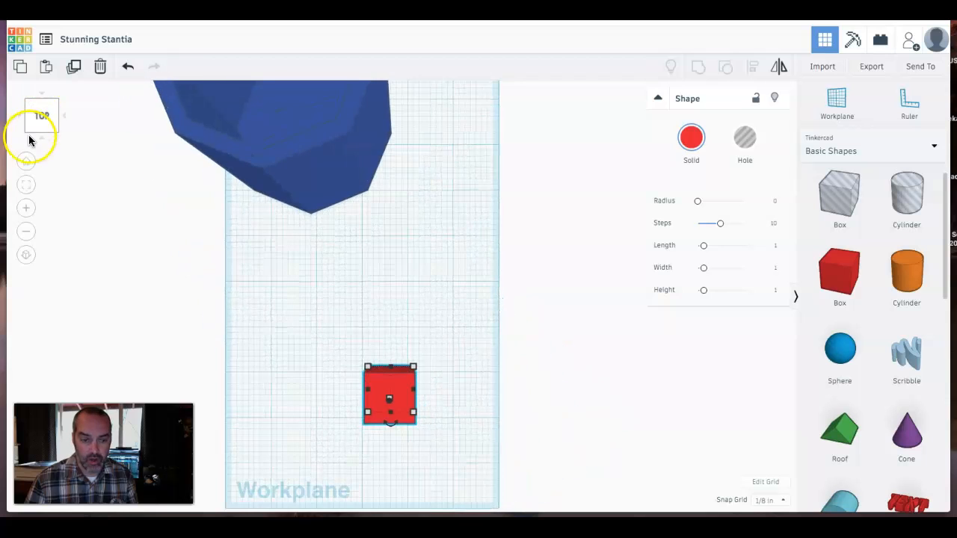
pyautogui.click(25, 259)
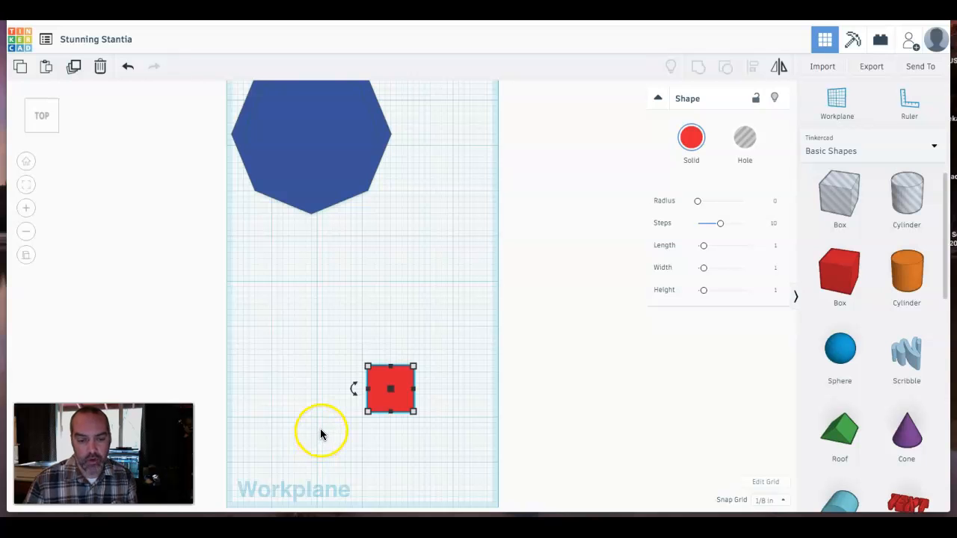
pyautogui.click(353, 390)
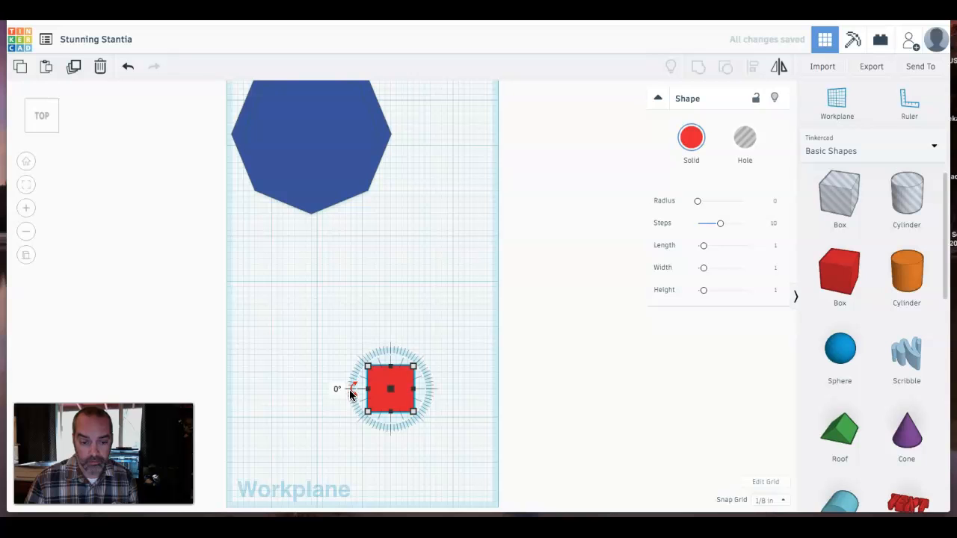
pyautogui.click(340, 387)
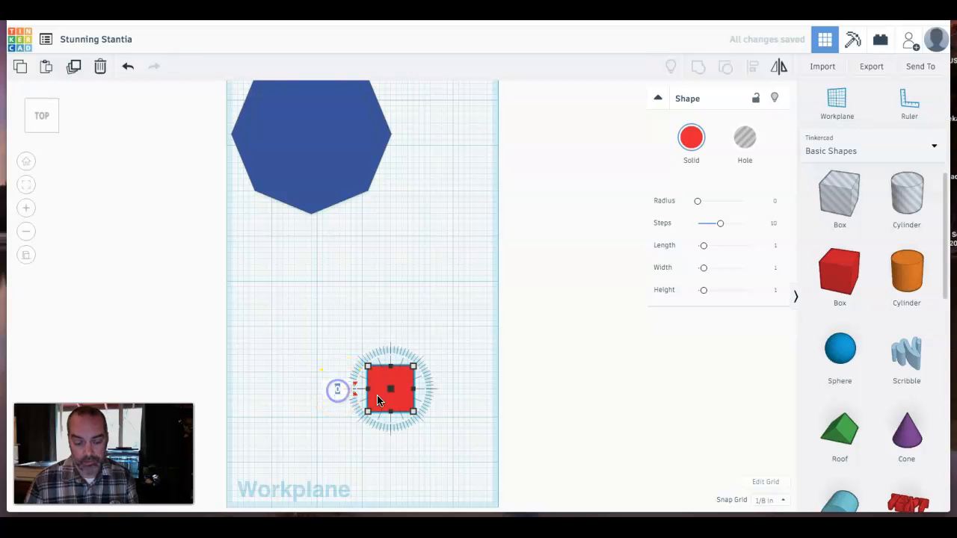
pyautogui.click(448, 397)
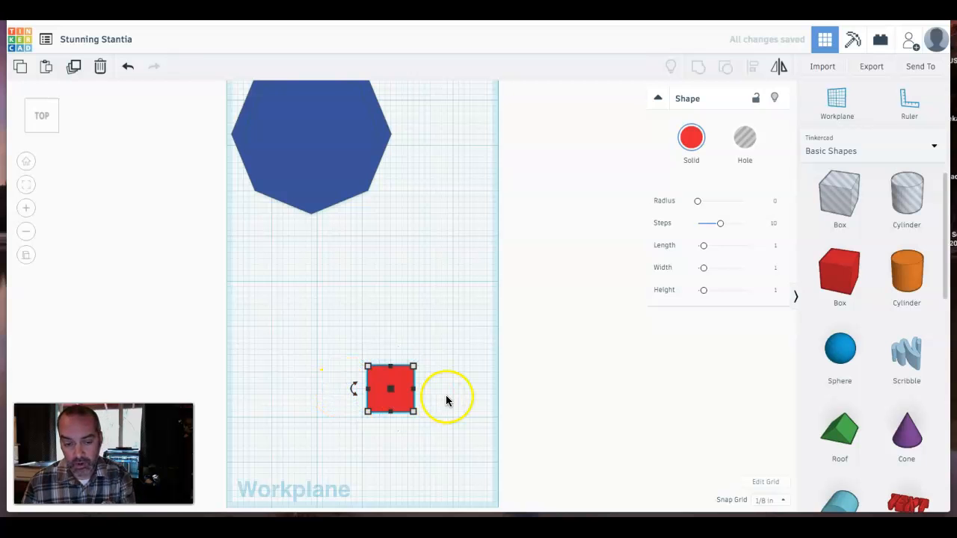
pyautogui.click(353, 390)
pyautogui.click(338, 388)
pyautogui.write('45')
pyautogui.press('Return')
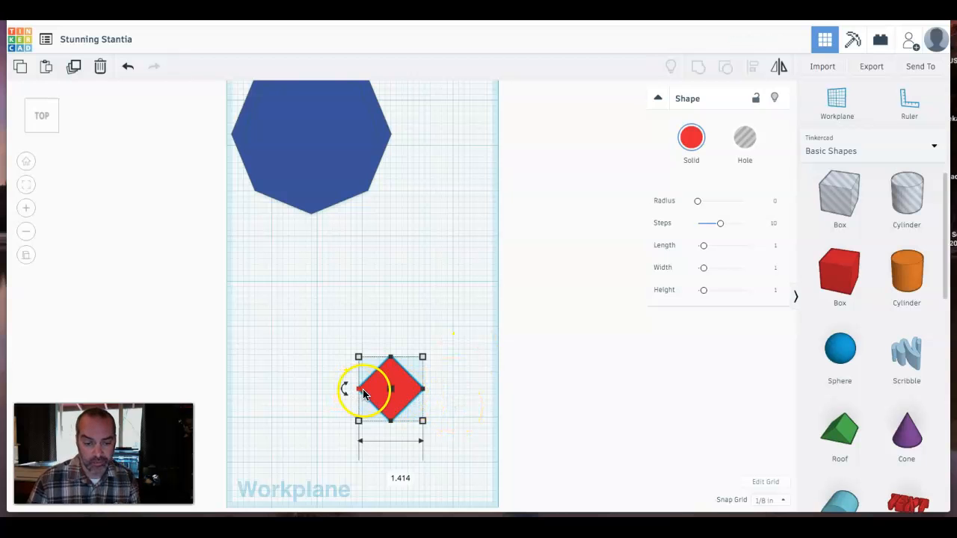
# - Narrow the rotated box to a width of ½ inch
pyautogui.moveTo(362, 393); pyautogui.dragTo(391, 395)
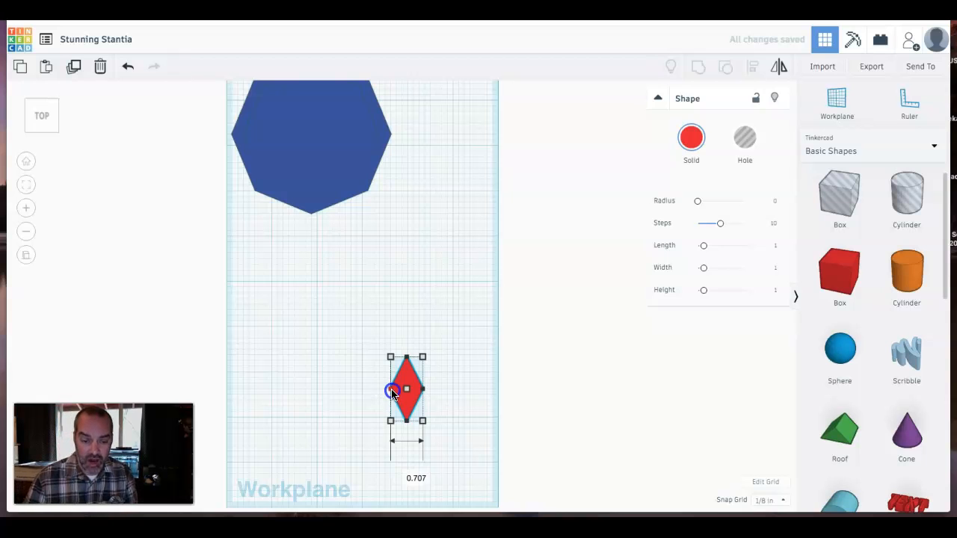
pyautogui.click(393, 391)
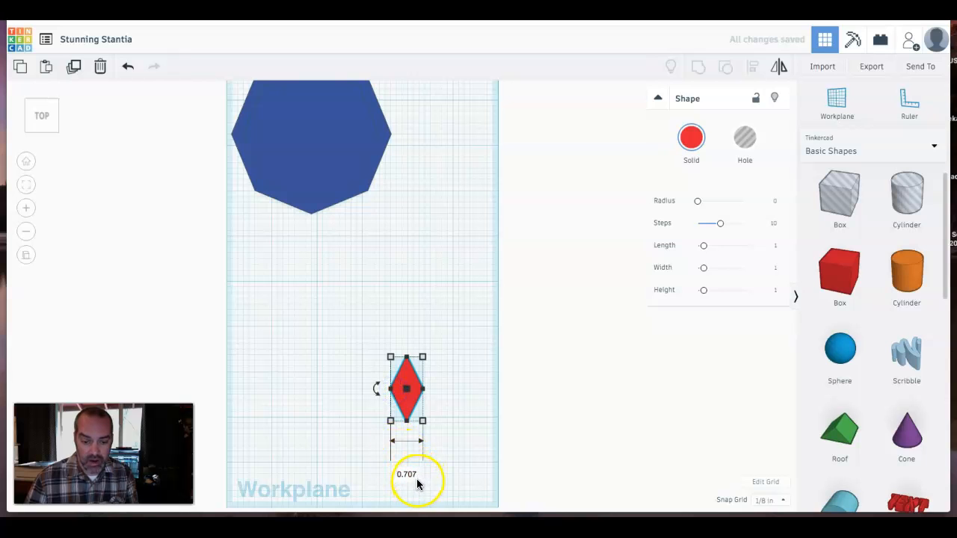
pyautogui.click(411, 474)
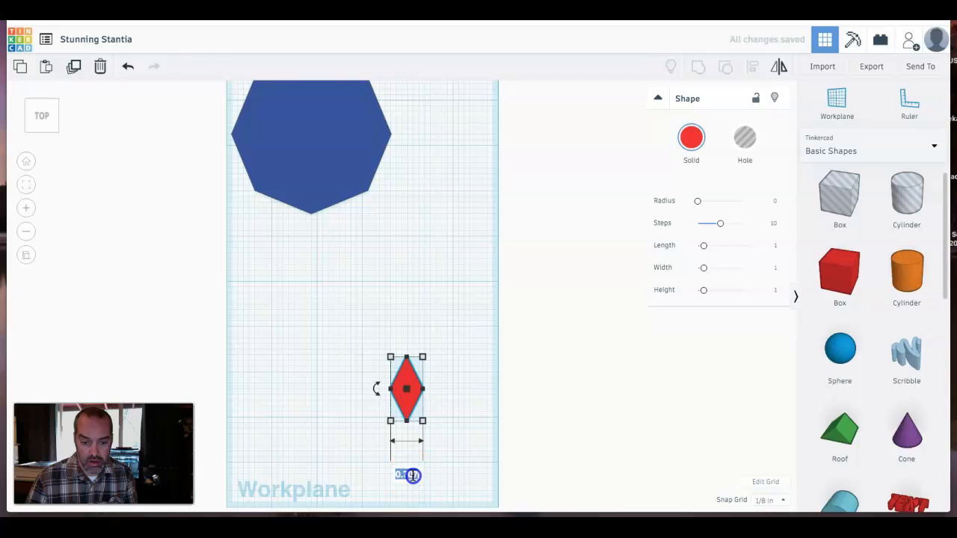
pyautogui.write('1')
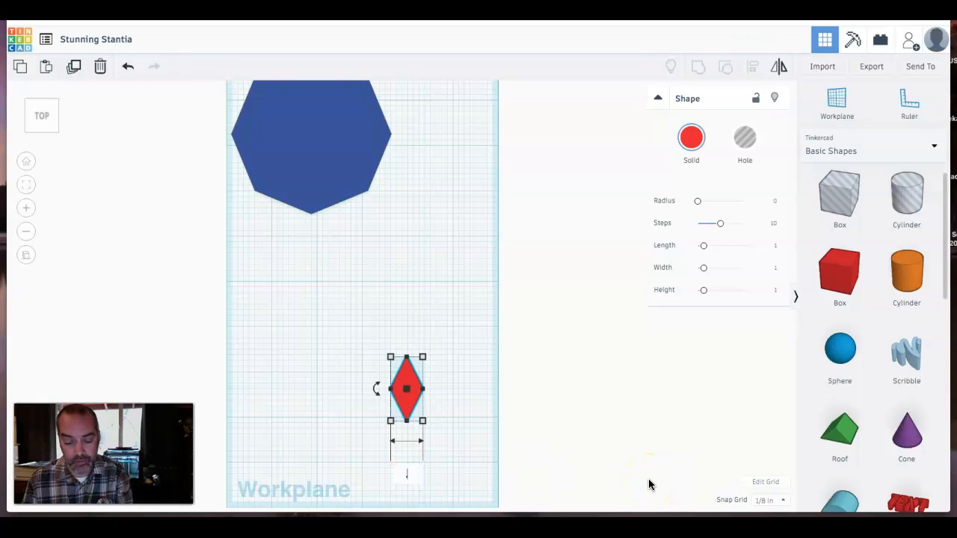
pyautogui.press('Return')
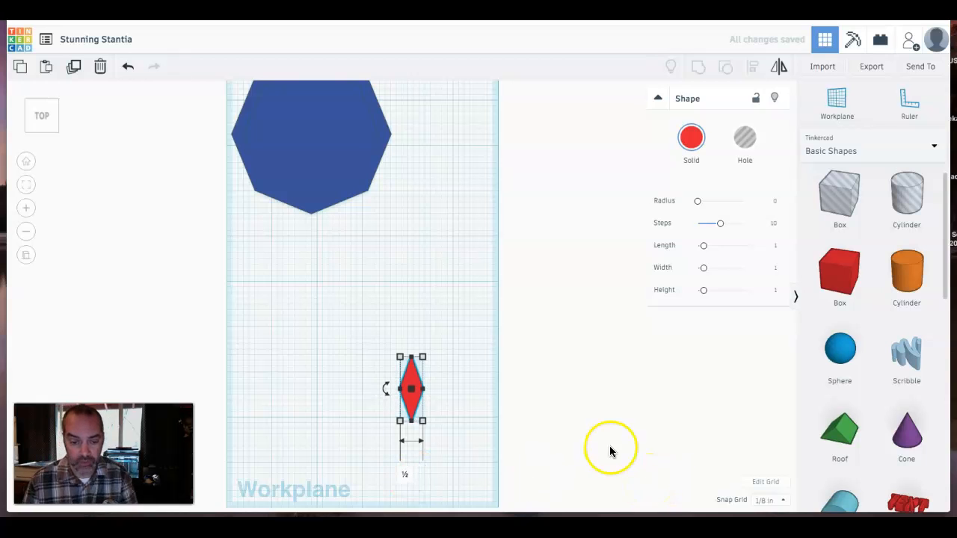
# - Set the rotated box's length to ¾ inch
pyautogui.click(411, 425)
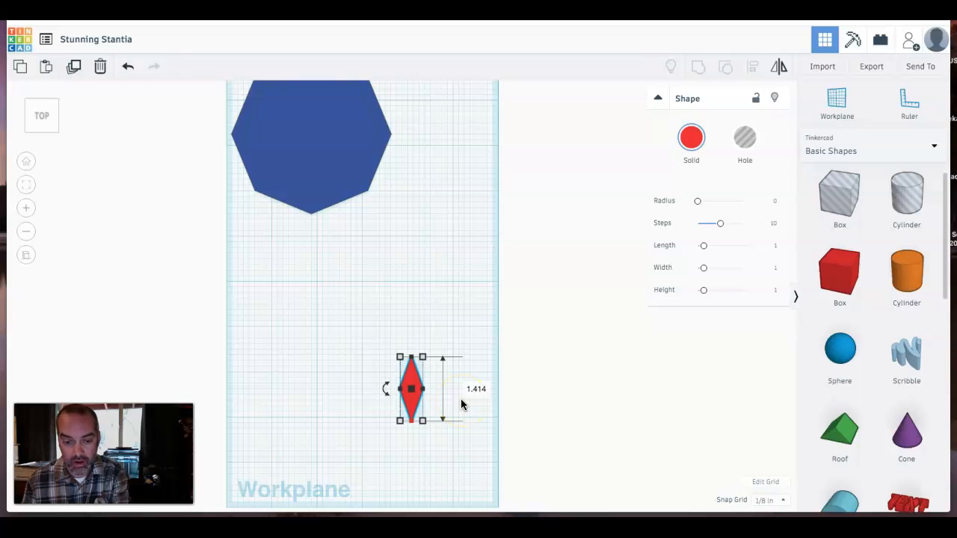
pyautogui.click(479, 393)
pyautogui.press('BackSpace')
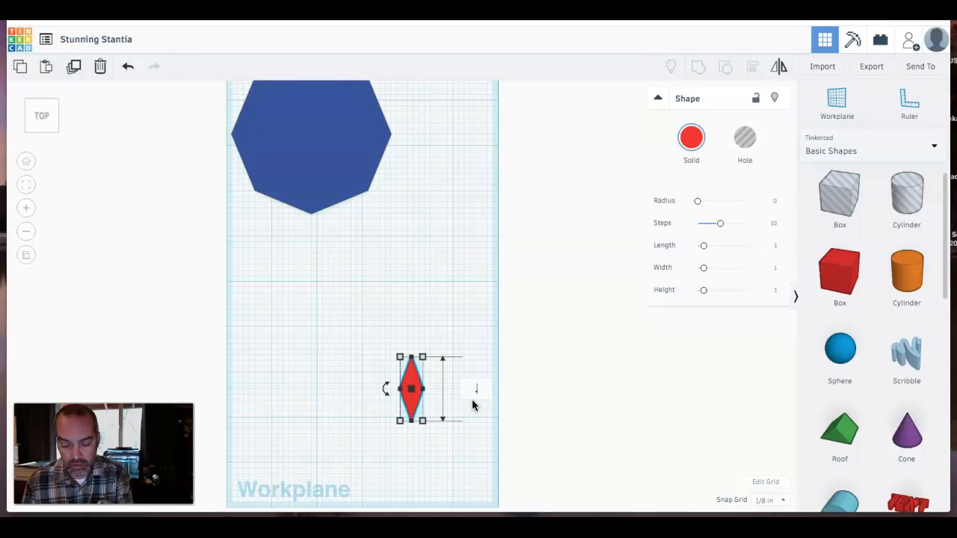
pyautogui.press('Return')
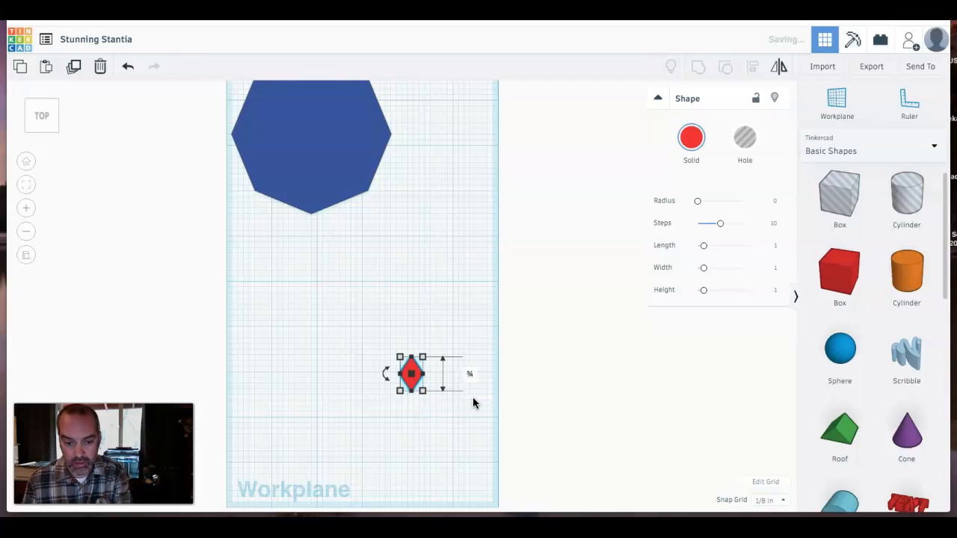
pyautogui.click(420, 437)
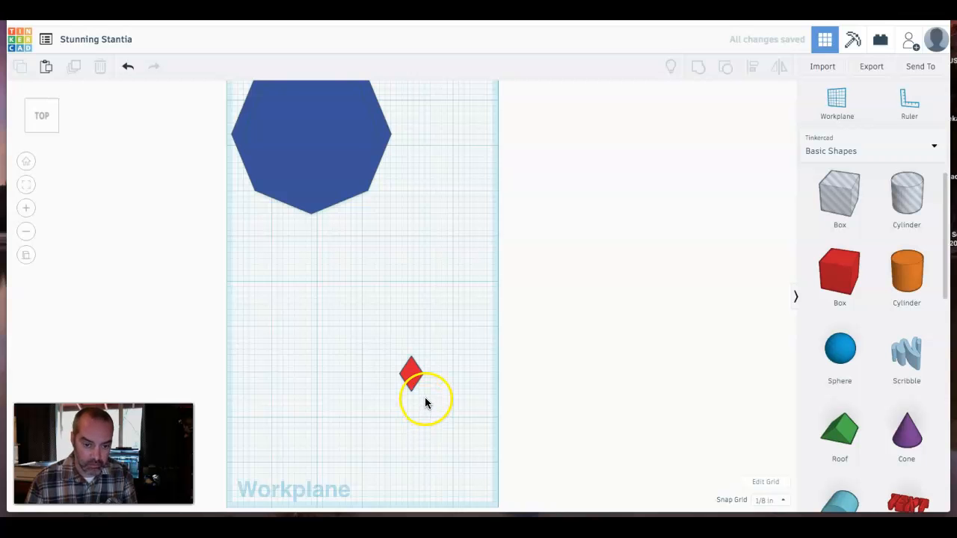
pyautogui.click(412, 378)
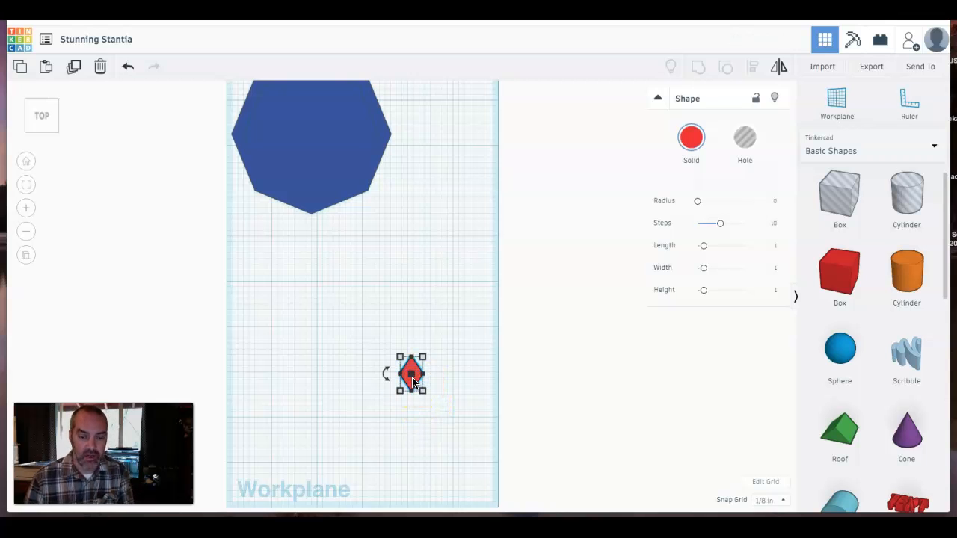
pyautogui.moveTo(368, 453); pyautogui.dragTo(453, 361, button='right')
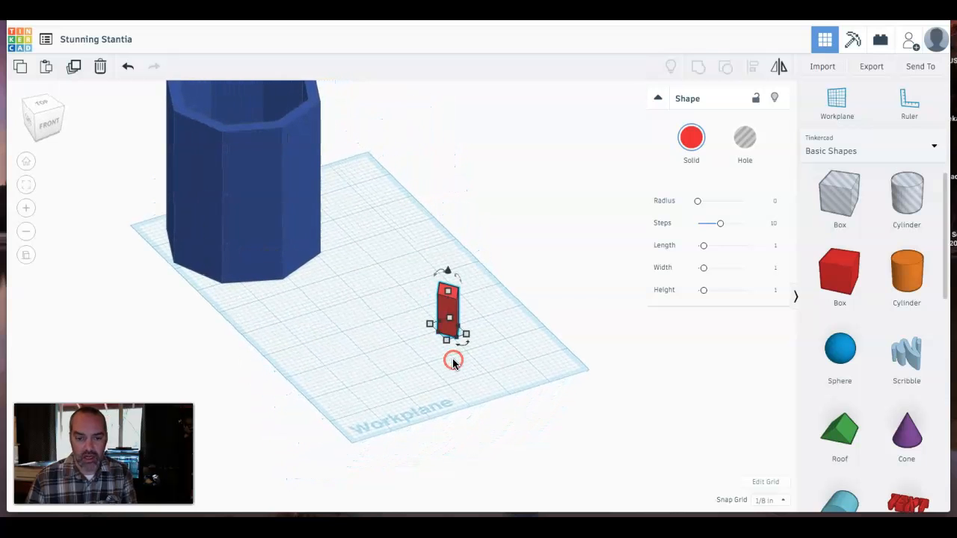
pyautogui.click(459, 281)
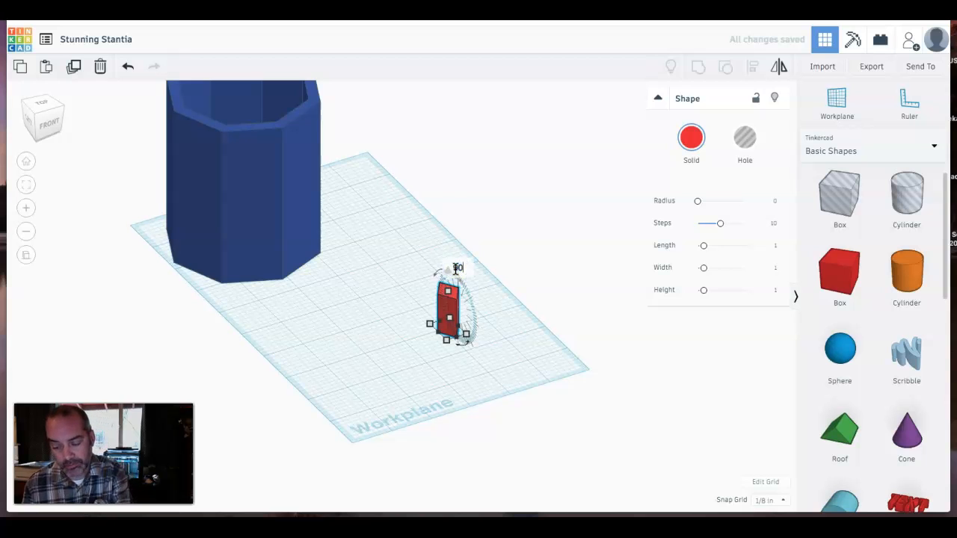
pyautogui.moveTo(457, 267); pyautogui.dragTo(471, 329)
pyautogui.click(382, 368)
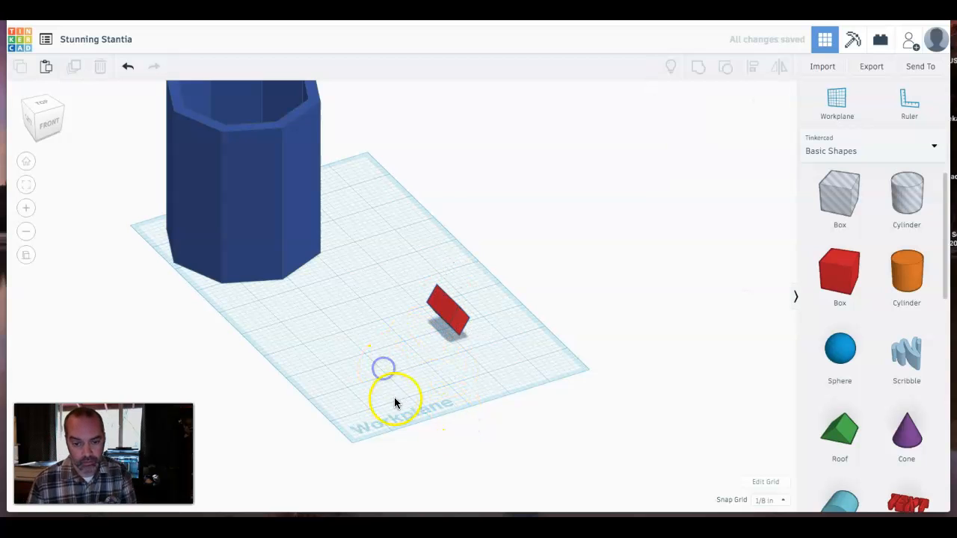
pyautogui.moveTo(418, 402); pyautogui.dragTo(416, 367, button='right')
pyautogui.click(459, 311)
pyautogui.moveTo(457, 326); pyautogui.dragTo(441, 346, button='right')
pyautogui.click(447, 284)
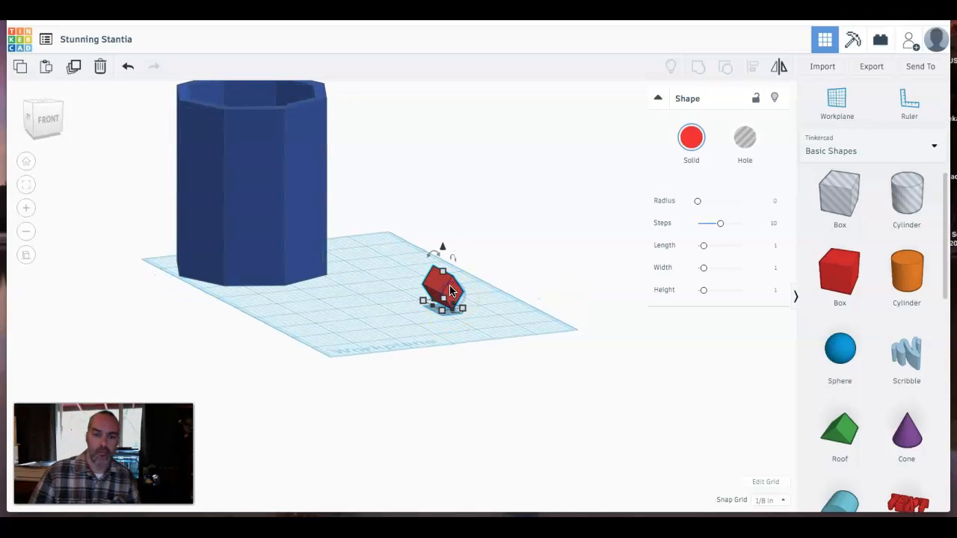
pyautogui.moveTo(443, 249); pyautogui.dragTo(444, 255)
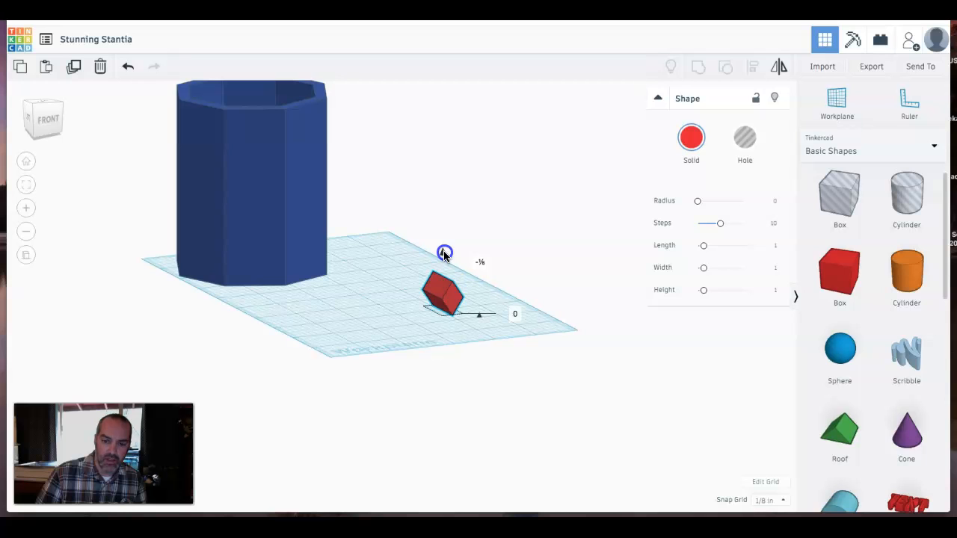
pyautogui.moveTo(444, 254); pyautogui.dragTo(442, 252)
pyautogui.click(403, 318)
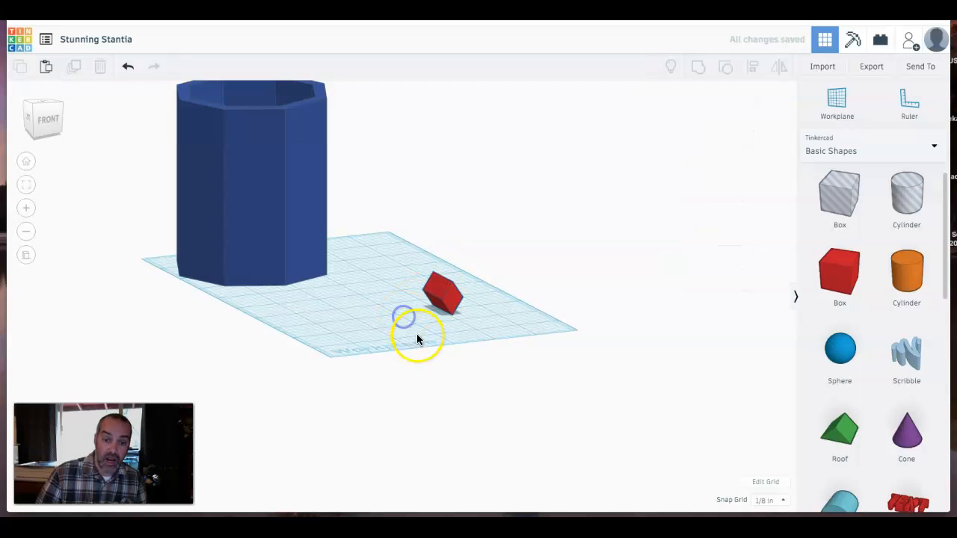
# - Stretch the diamond-shaped box's length to 7 inches
pyautogui.moveTo(434, 337); pyautogui.dragTo(425, 320, button='right')
pyautogui.moveTo(406, 320); pyautogui.dragTo(472, 354, button='right')
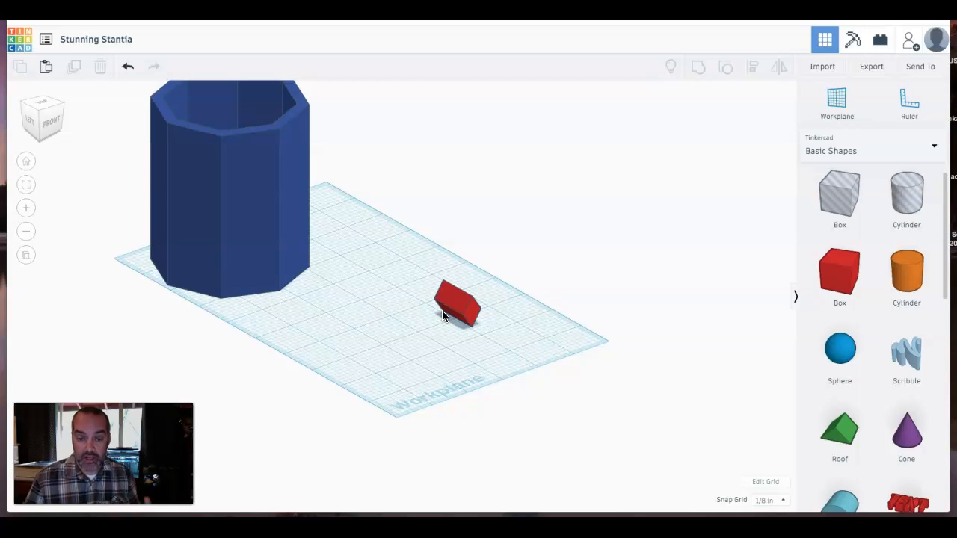
pyautogui.click(453, 306)
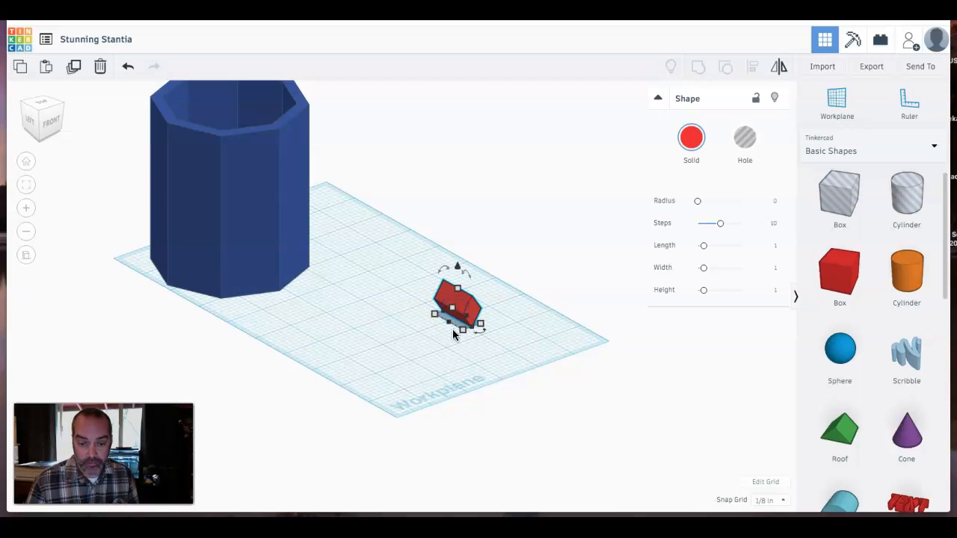
pyautogui.click(453, 330)
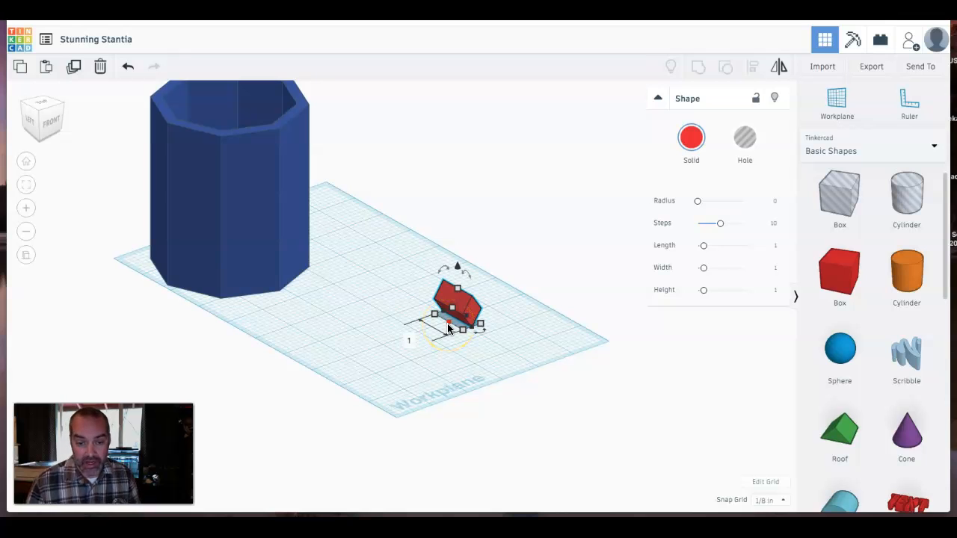
pyautogui.click(448, 324)
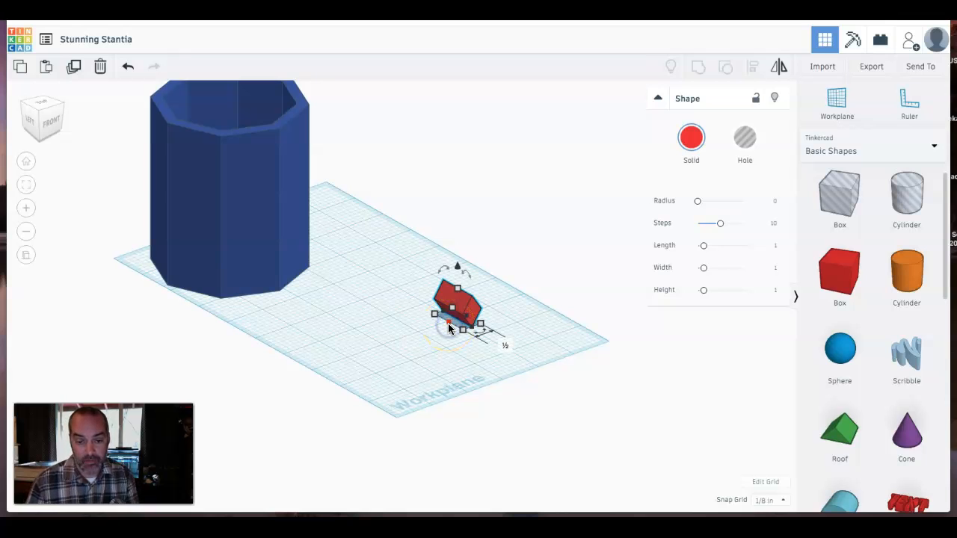
pyautogui.click(410, 355)
pyautogui.click(452, 317)
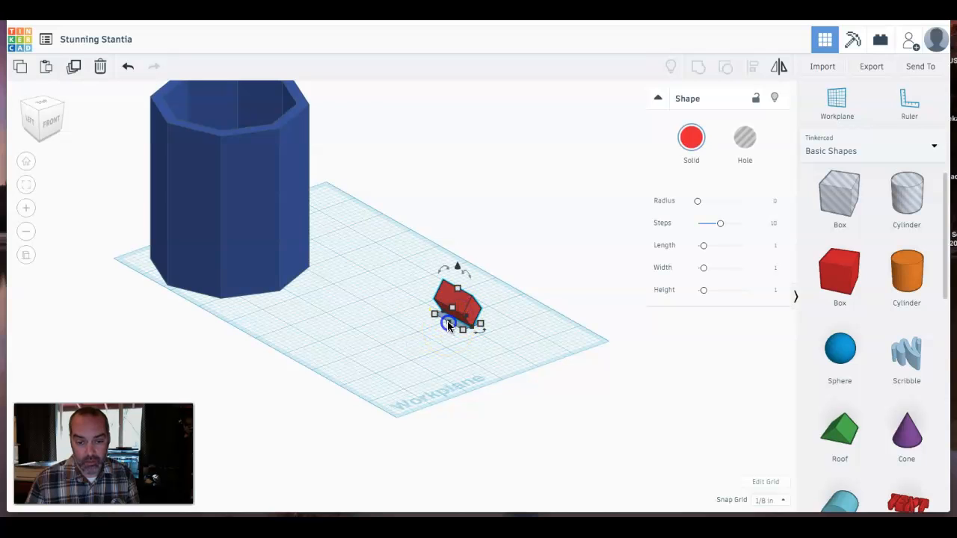
pyautogui.click(478, 332)
pyautogui.moveTo(468, 331); pyautogui.dragTo(449, 331)
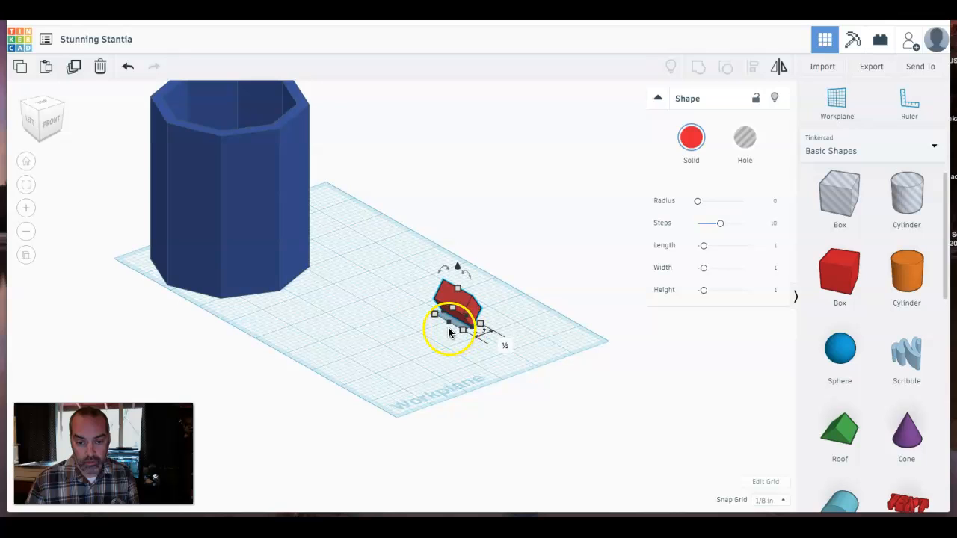
pyautogui.click(442, 339)
pyautogui.click(460, 330)
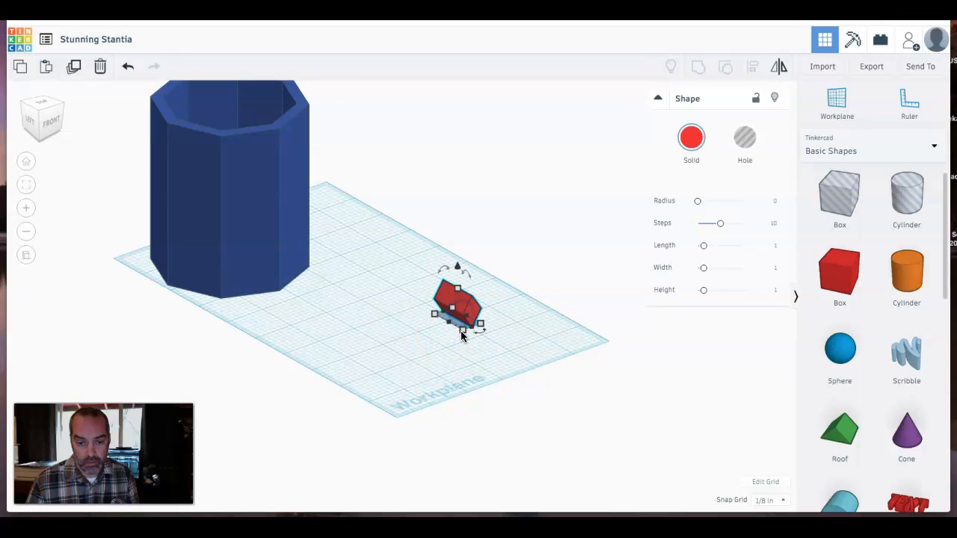
pyautogui.click(406, 338)
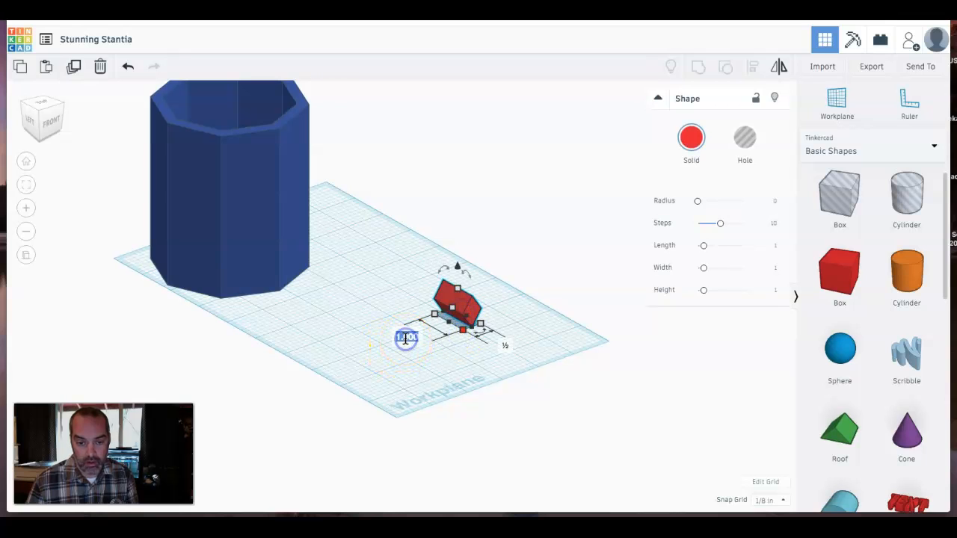
pyautogui.write('7')
pyautogui.press('Return')
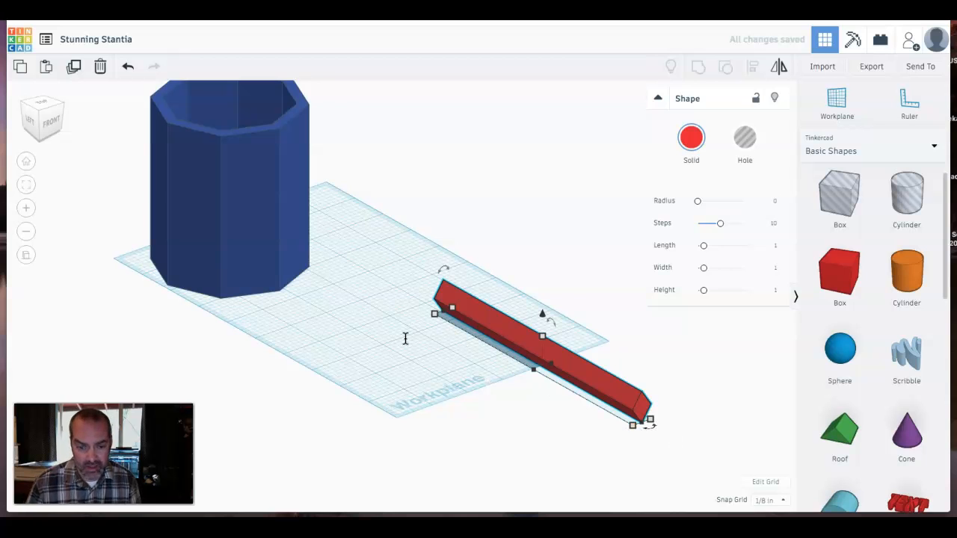
# - Duplicate the long box and rotate the copy 90 degrees to form a cross
pyautogui.click(403, 348)
pyautogui.click(535, 360)
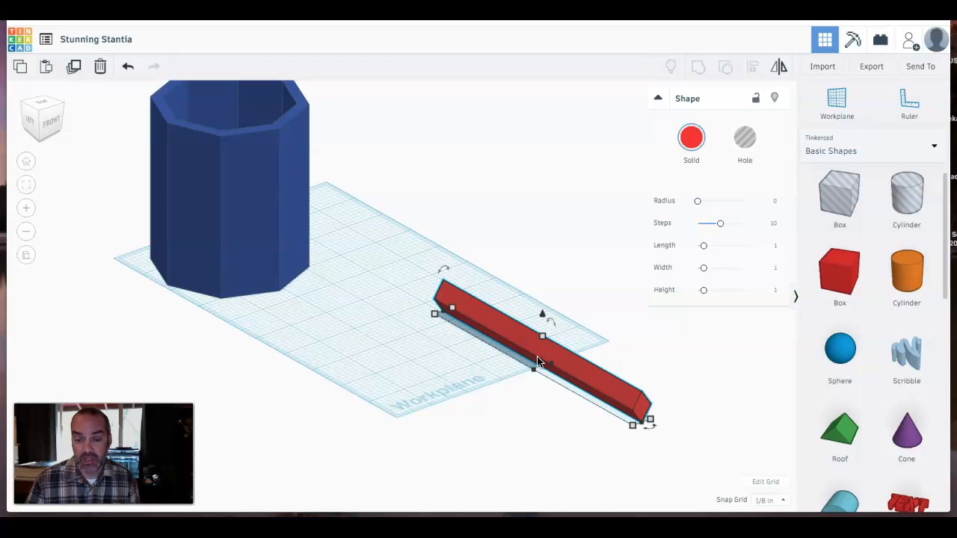
pyautogui.click(528, 344)
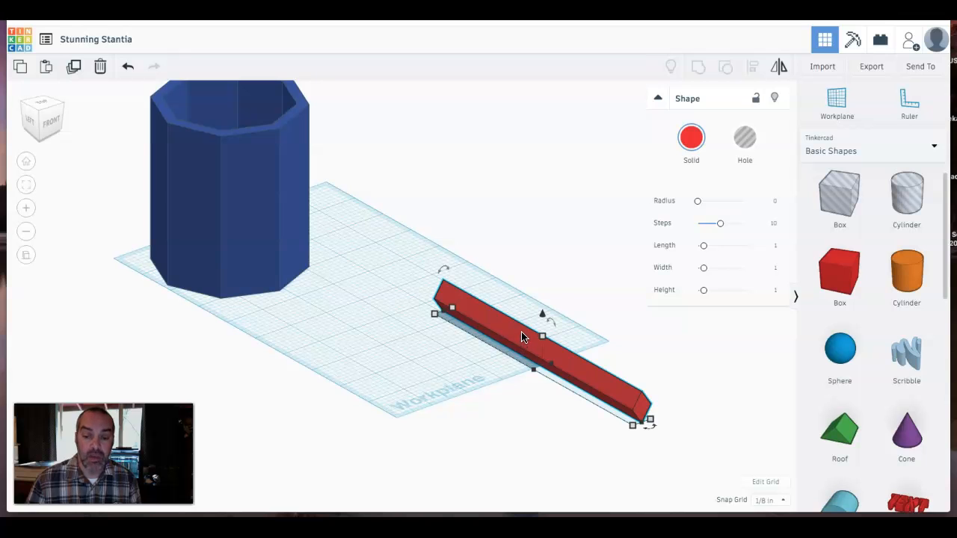
pyautogui.click(74, 73)
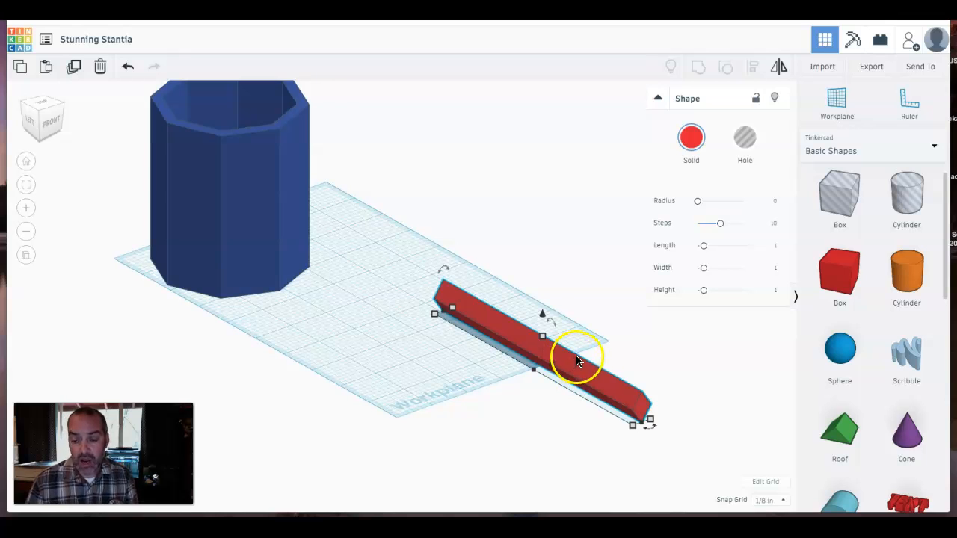
pyautogui.moveTo(651, 432)
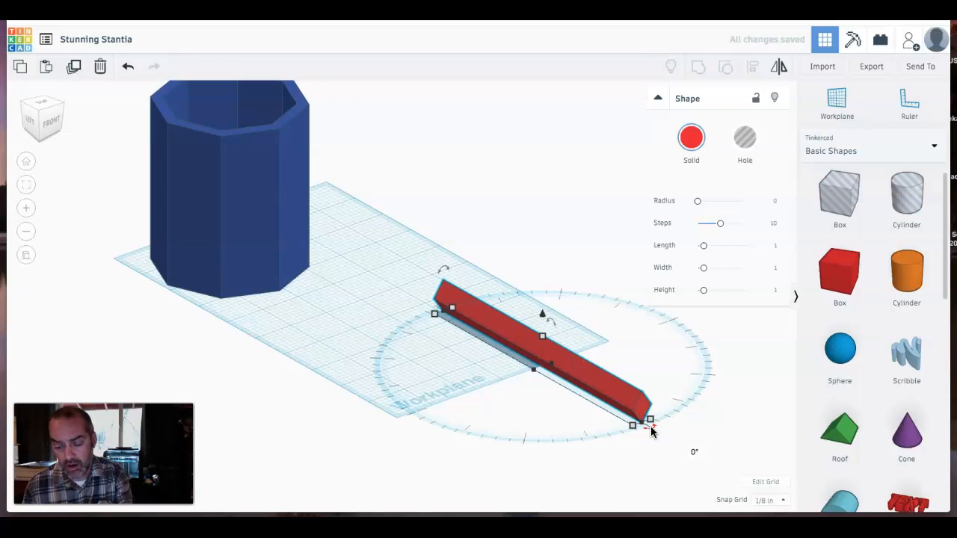
pyautogui.click(651, 429)
pyautogui.click(696, 454)
pyautogui.write('90')
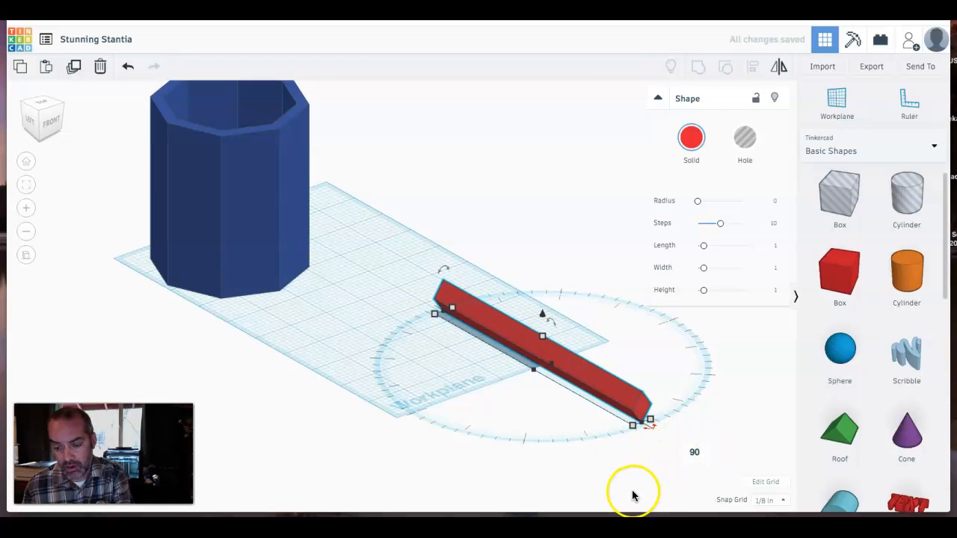
pyautogui.press('Return')
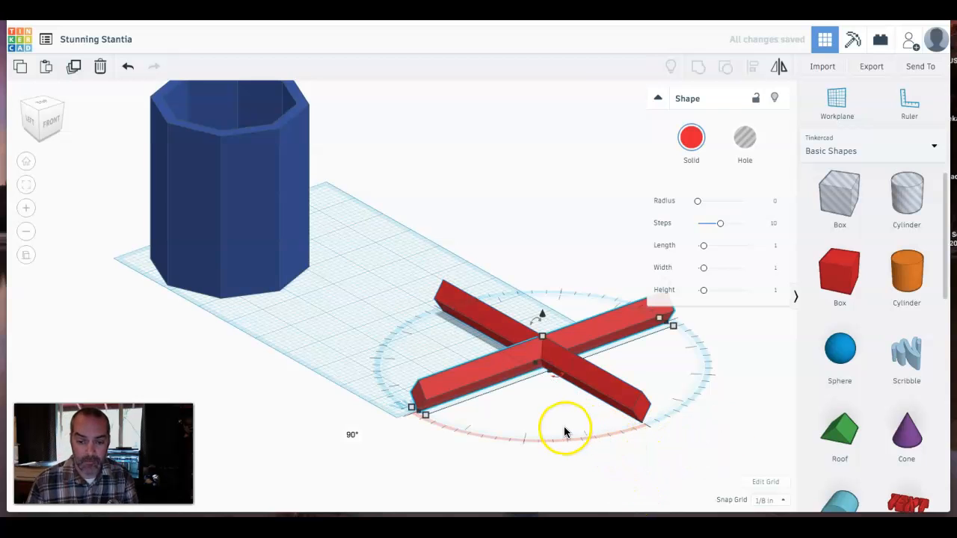
# - Duplicate the original long box again and rotate the new copy 22.5 degrees
pyautogui.click(479, 326)
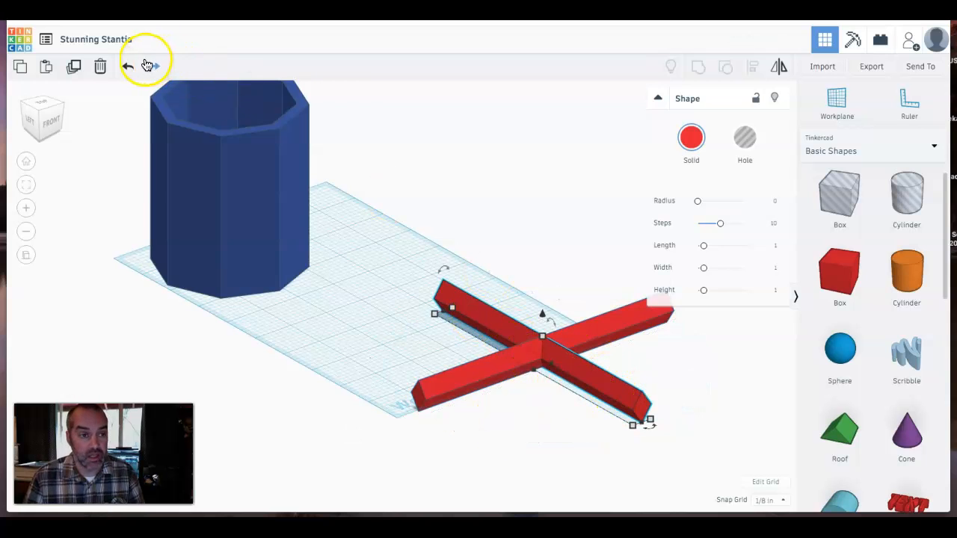
pyautogui.click(75, 69)
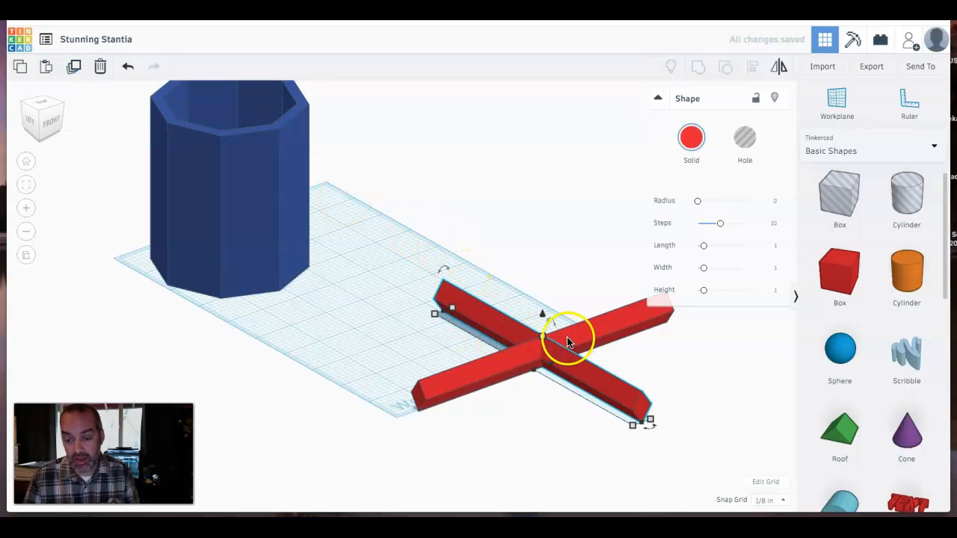
pyautogui.moveTo(651, 427)
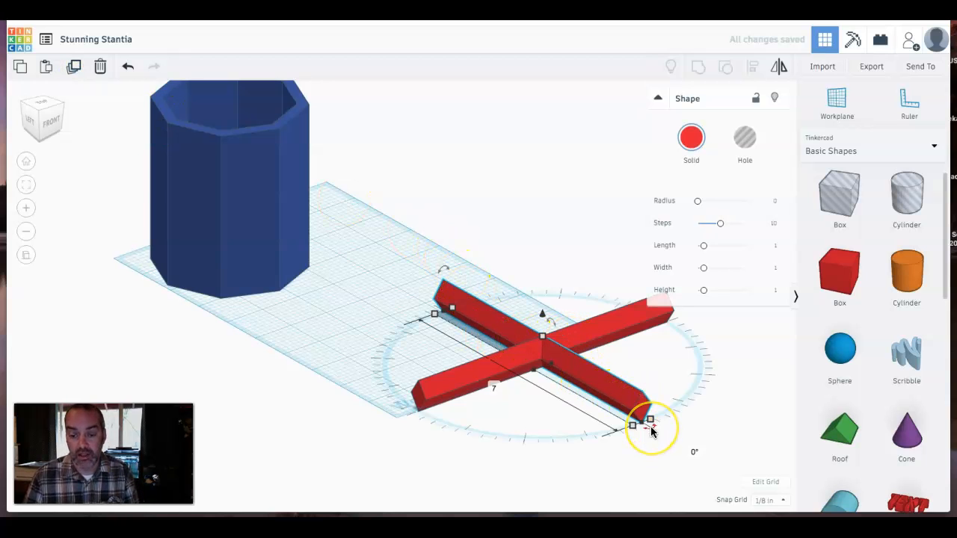
pyautogui.click(692, 458)
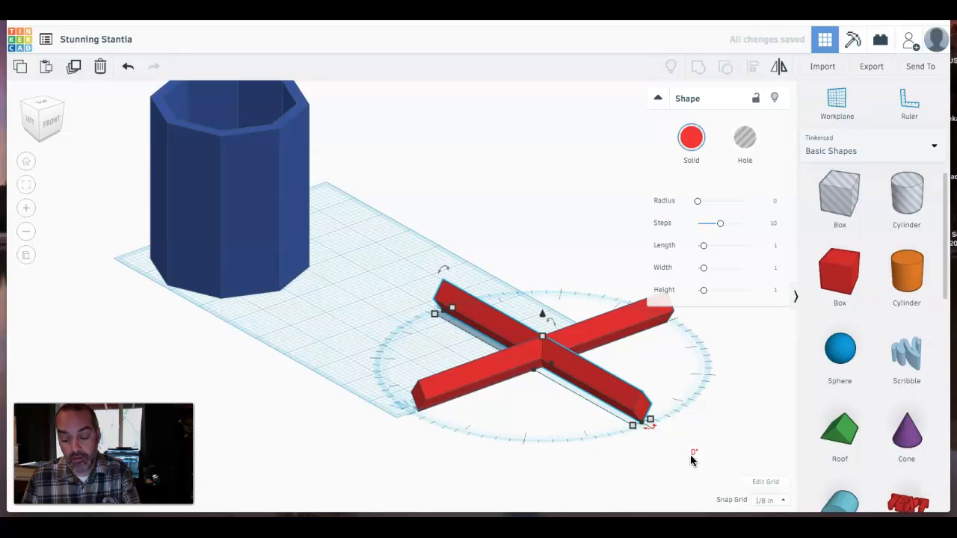
pyautogui.click(693, 456)
pyautogui.write('22.5')
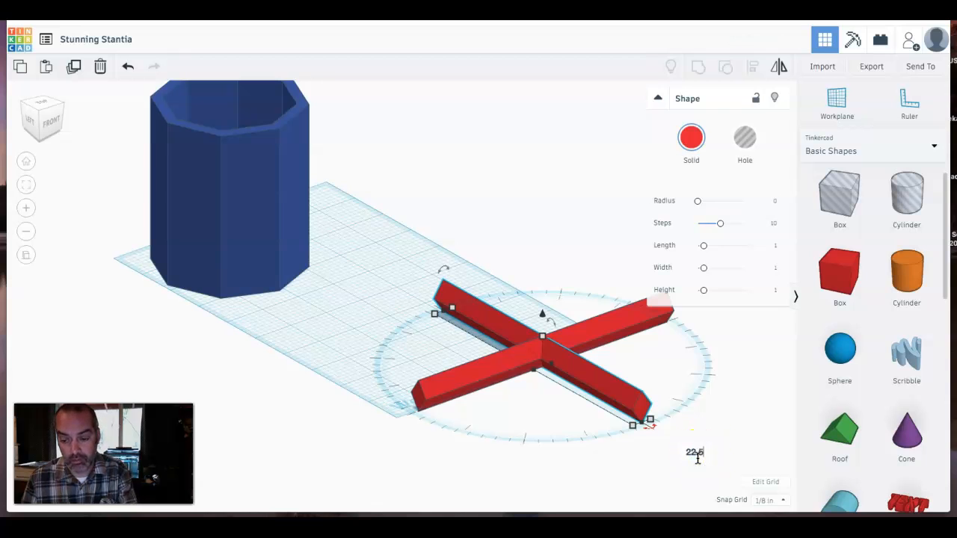
pyautogui.press('Return')
pyautogui.click(648, 467)
pyautogui.click(574, 391)
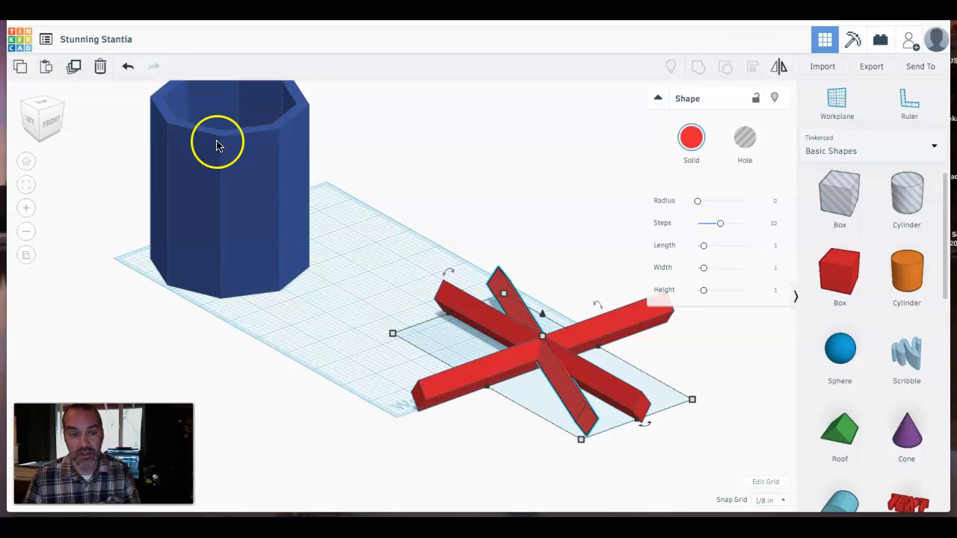
# - Duplicate the rotated box and rotate the copy another 22.5 degrees
pyautogui.click(75, 71)
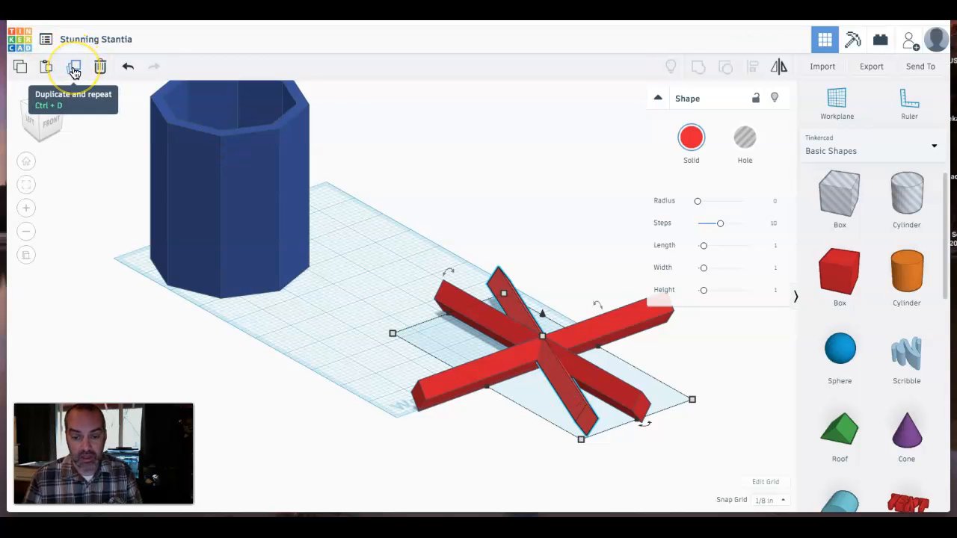
pyautogui.click(75, 71)
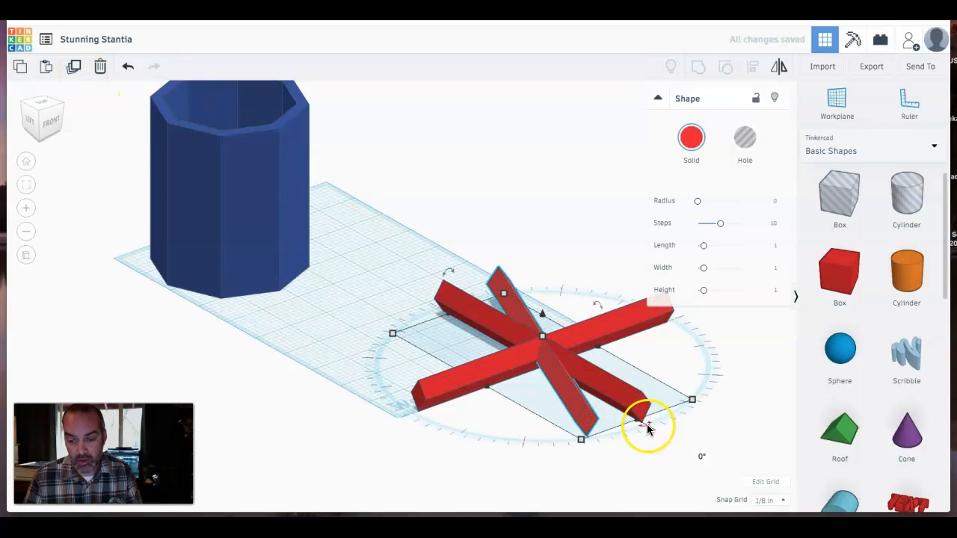
pyautogui.moveTo(646, 425); pyautogui.dragTo(661, 438)
pyautogui.click(702, 458)
pyautogui.write('22.5')
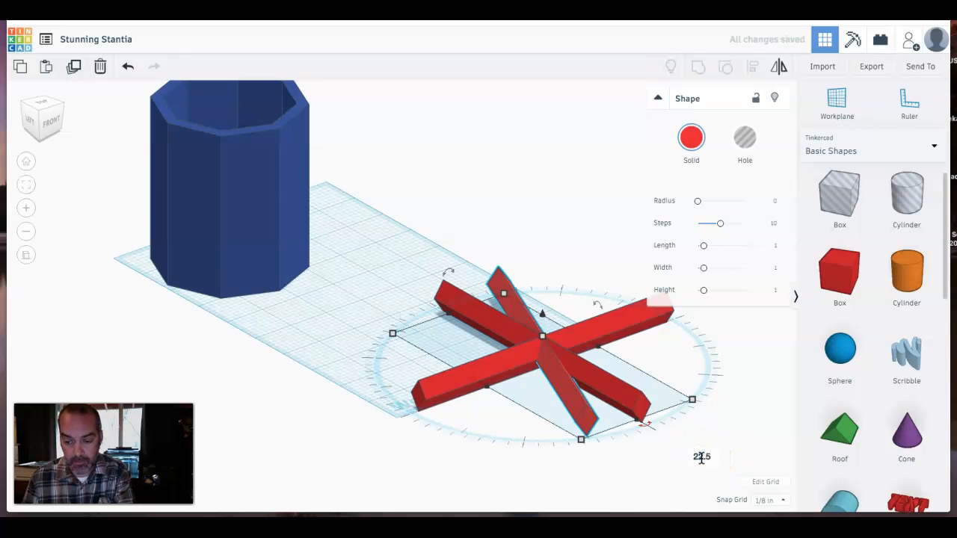
pyautogui.press('Return')
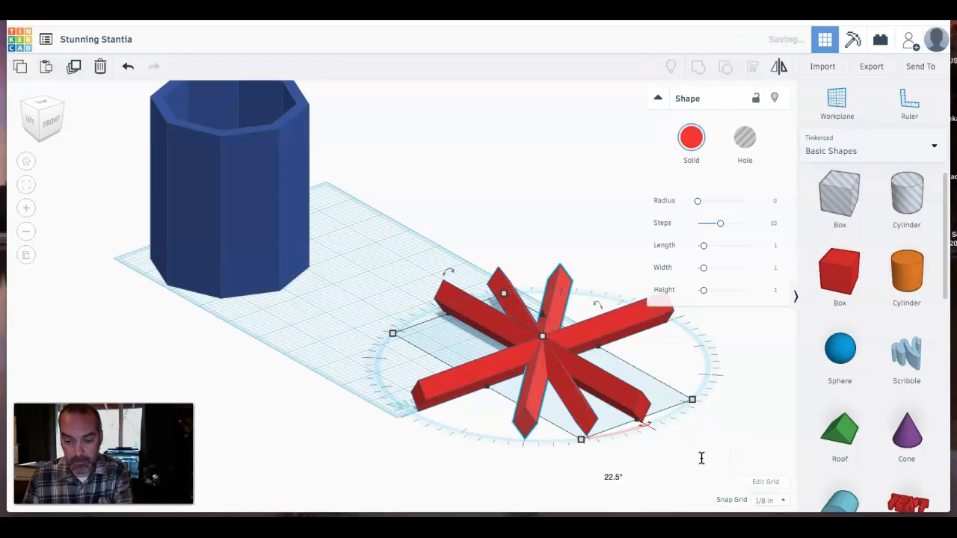
# - Select the box crossing the long one, duplicate it, and rotate the copy 22.5 degrees
pyautogui.click(535, 457)
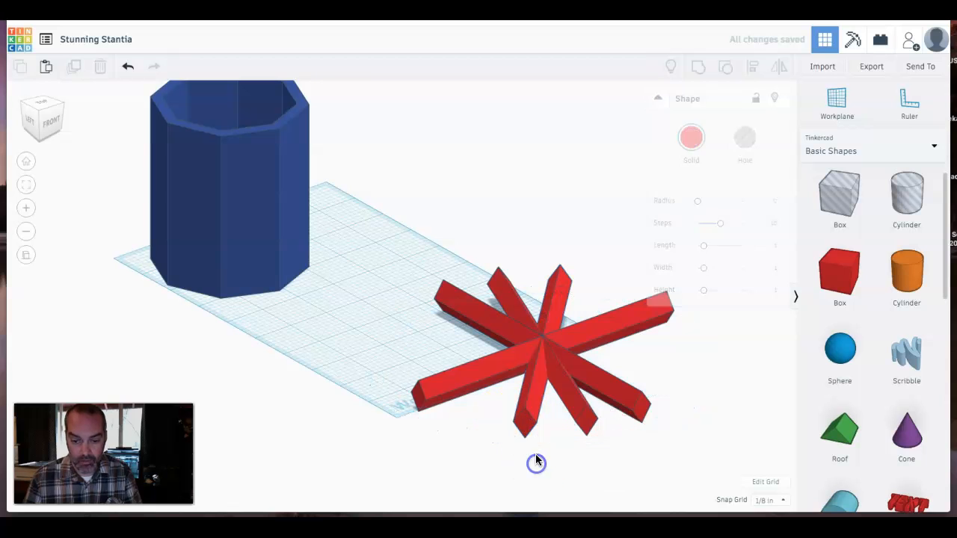
pyautogui.click(525, 405)
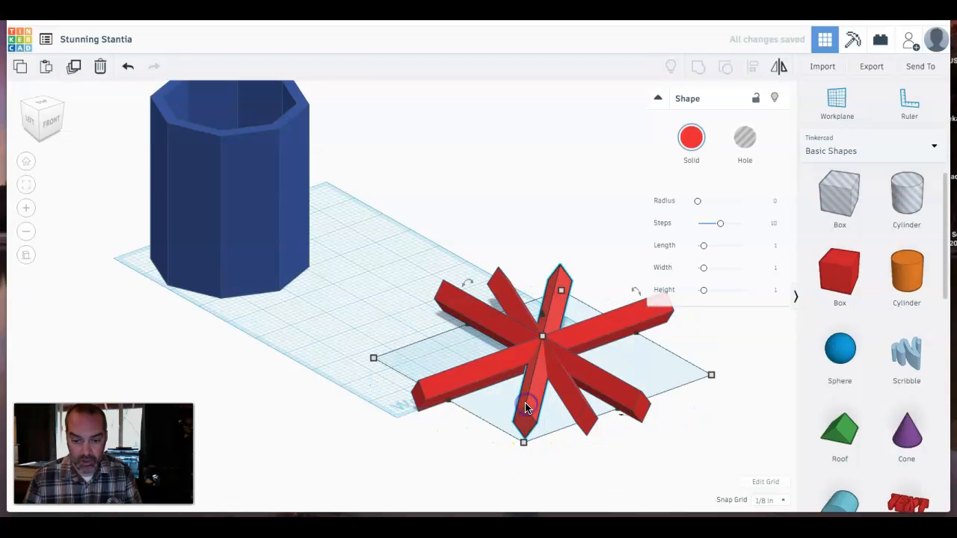
pyautogui.click(74, 66)
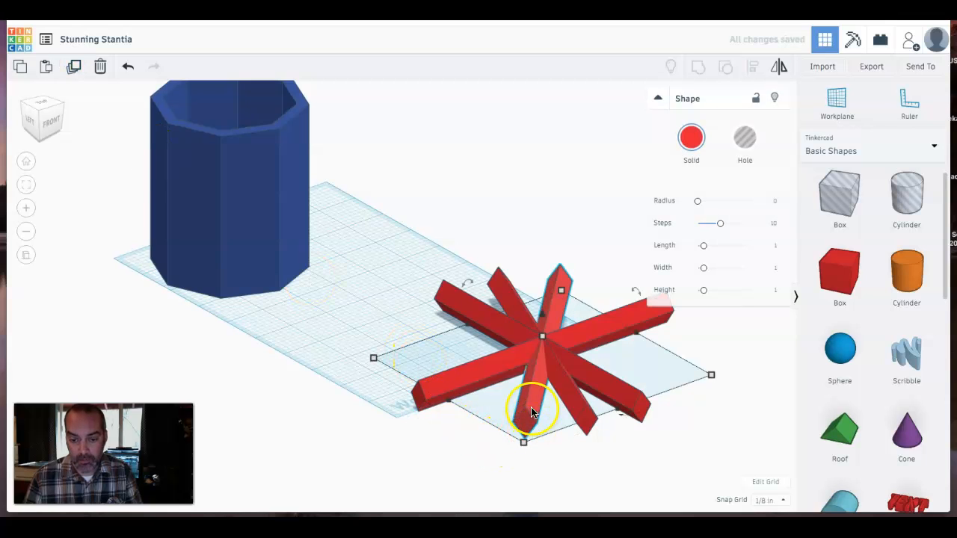
pyautogui.moveTo(626, 419)
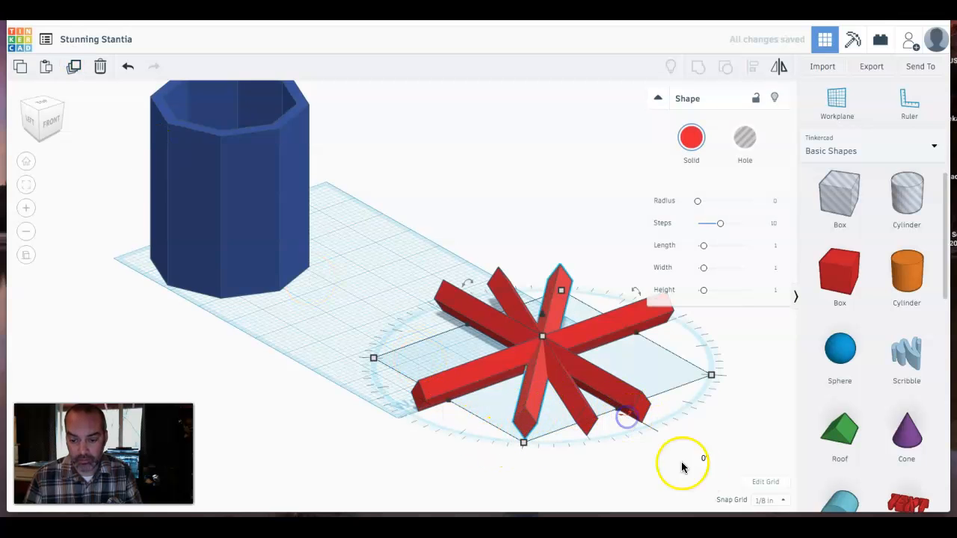
pyautogui.click(706, 459)
pyautogui.write('2')
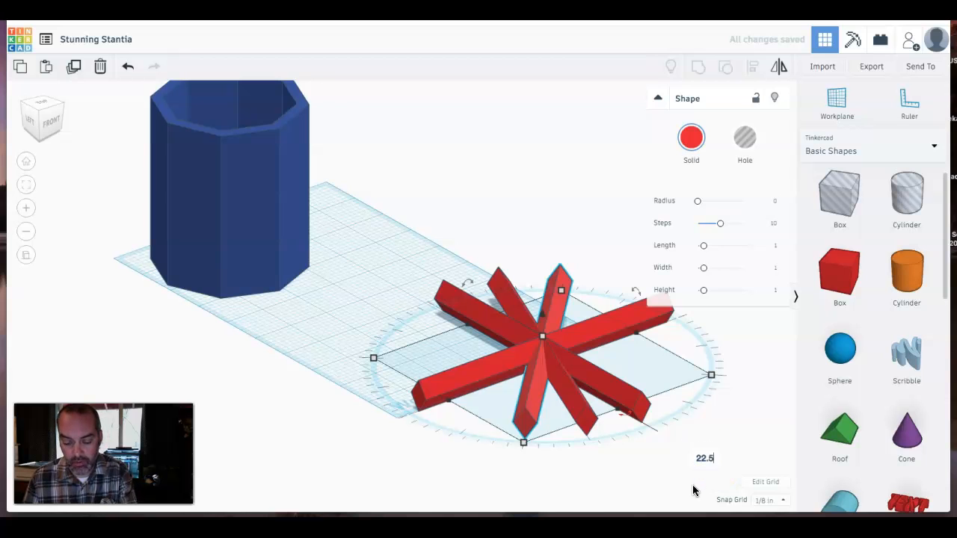
pyautogui.write('2.5')
pyautogui.press('Return')
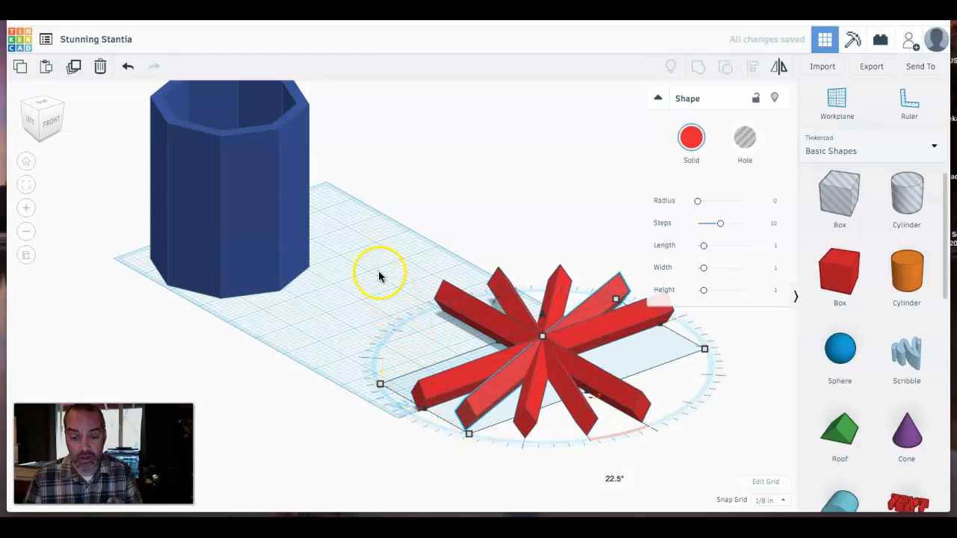
# - Repeat the duplicate-and-rotate to fill in the remaining bars of the radial star
pyautogui.click(72, 68)
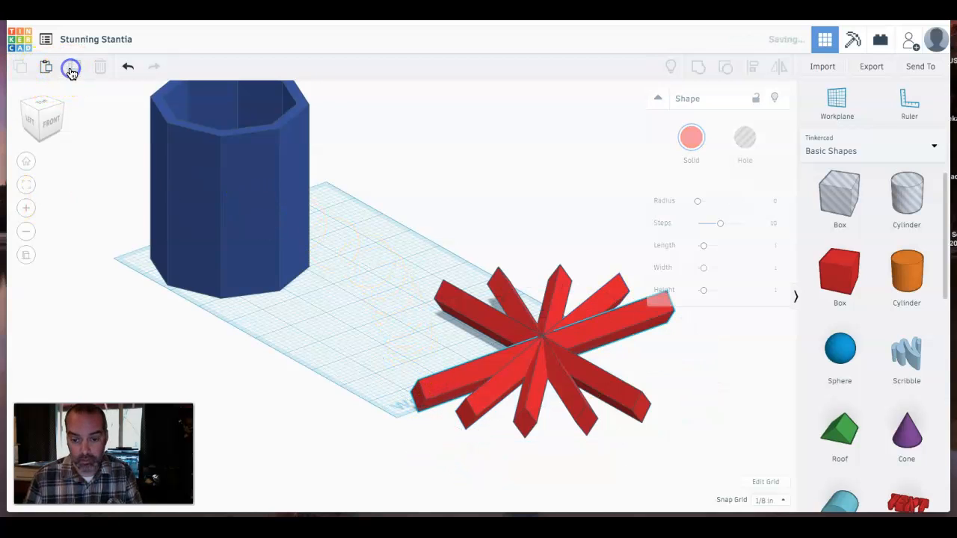
pyautogui.click(72, 68)
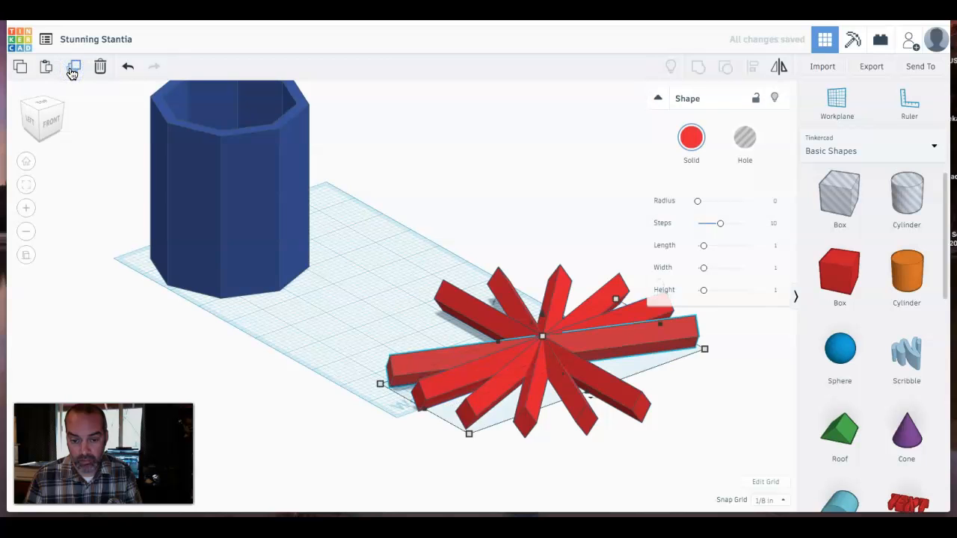
pyautogui.click(71, 69)
pyautogui.click(72, 68)
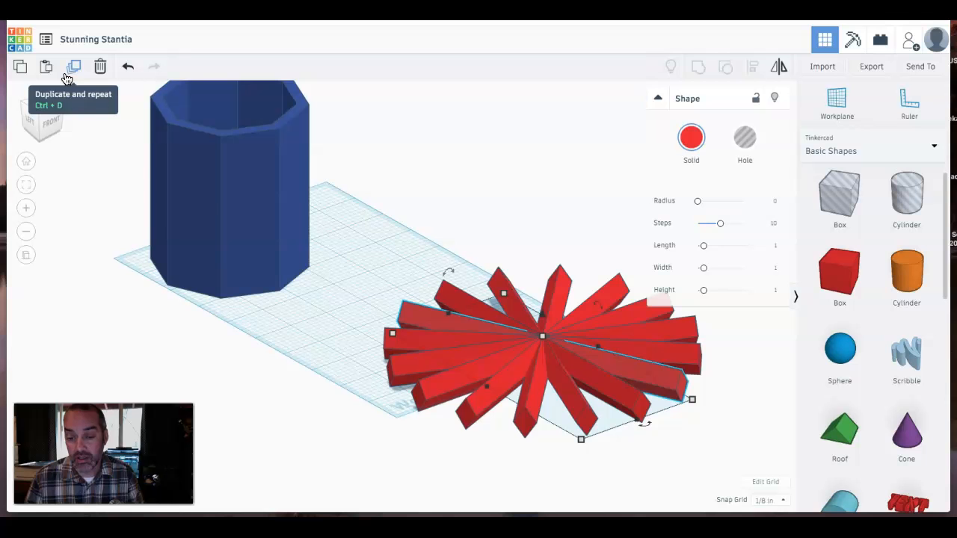
# - Select all ten bars, group them, and turn the group into a hole
pyautogui.moveTo(343, 382); pyautogui.dragTo(351, 376)
pyautogui.moveTo(351, 379); pyautogui.dragTo(306, 386, button='right')
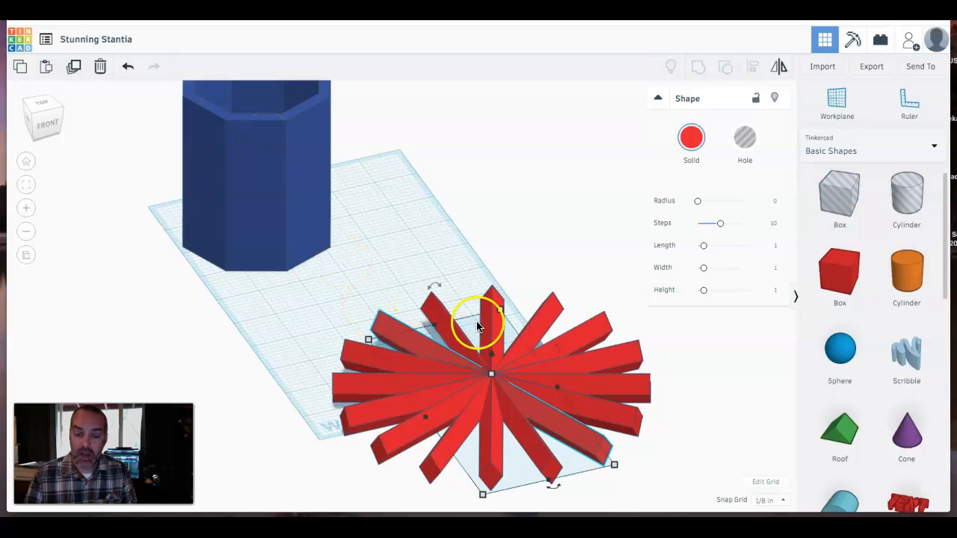
pyautogui.moveTo(618, 227); pyautogui.dragTo(357, 515)
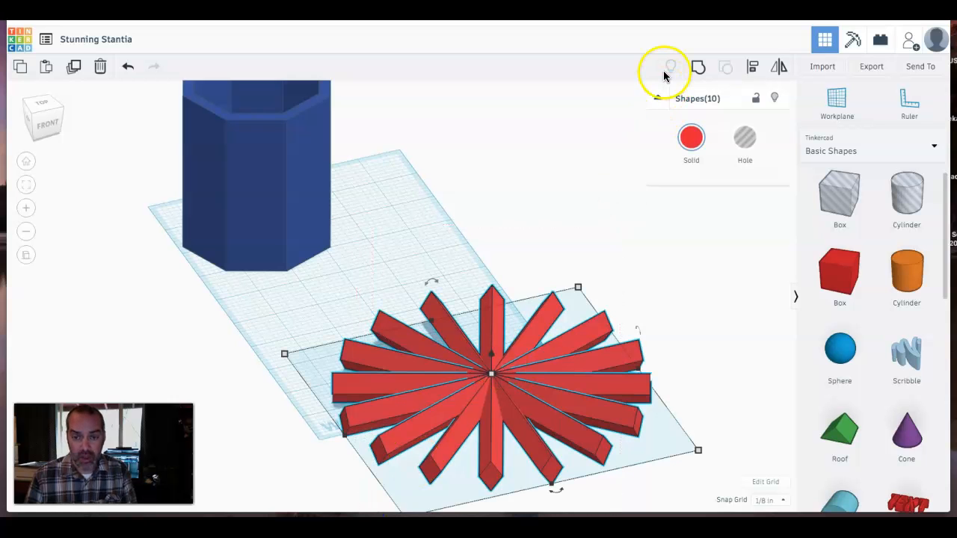
pyautogui.click(699, 75)
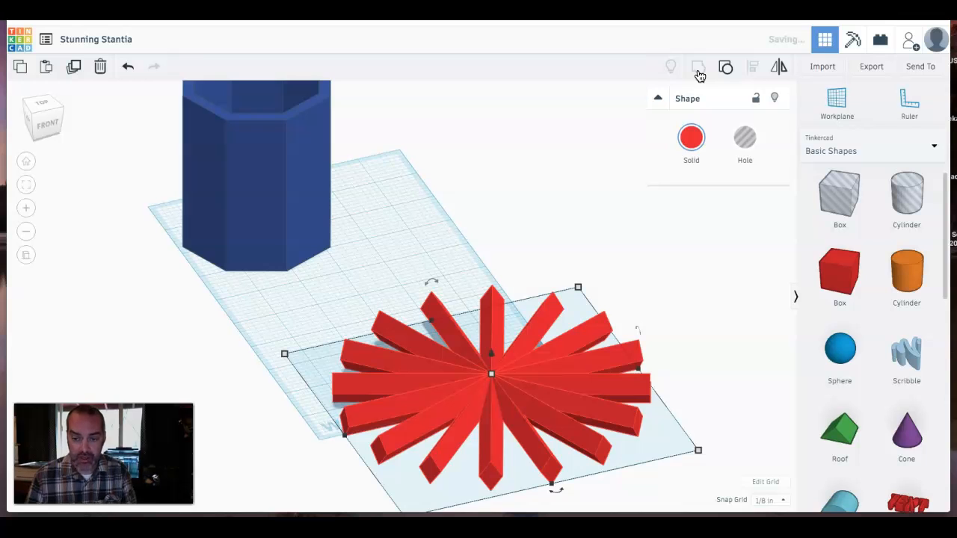
pyautogui.click(745, 138)
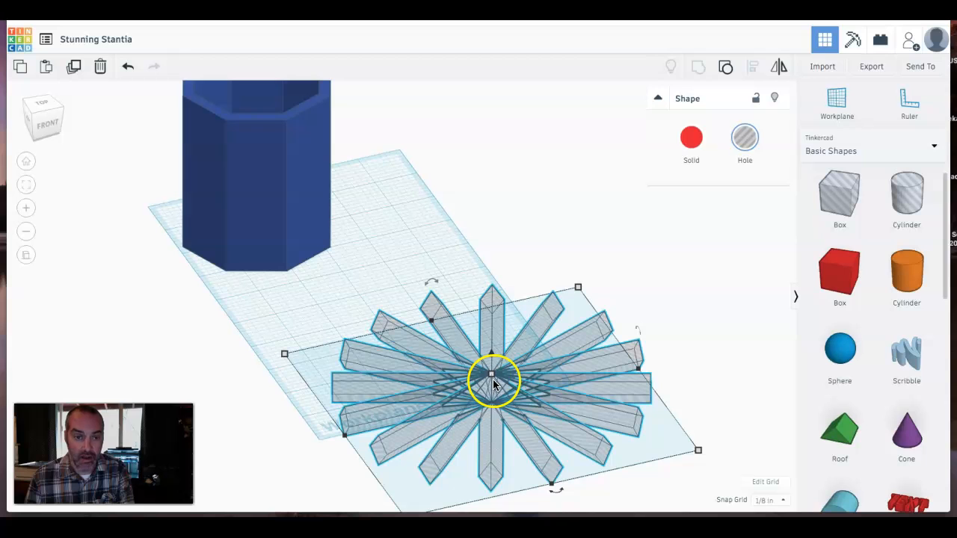
# - Align the hole group with the pen cup, centring it on both horizontal axes
pyautogui.keyDown('shift'); pyautogui.click(231, 179); pyautogui.keyUp('shift')
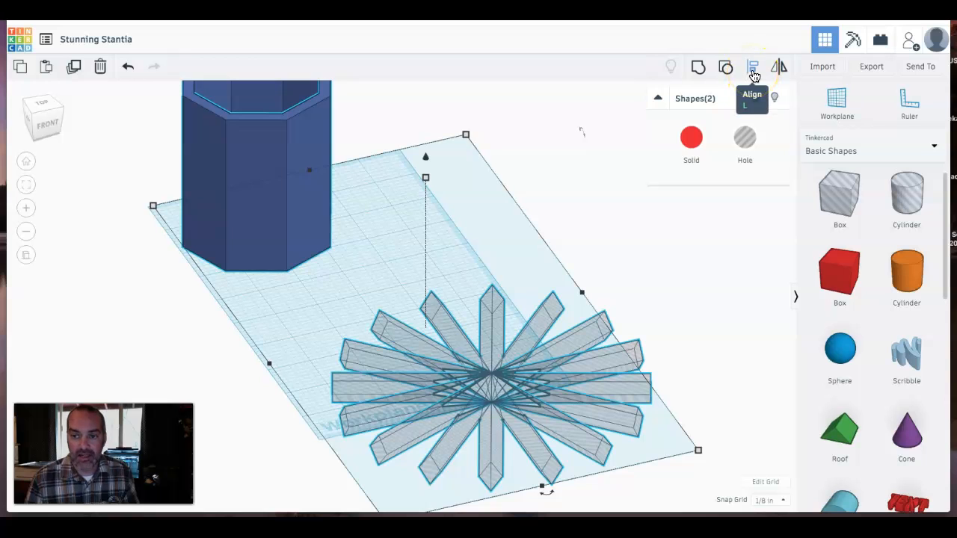
pyautogui.click(753, 72)
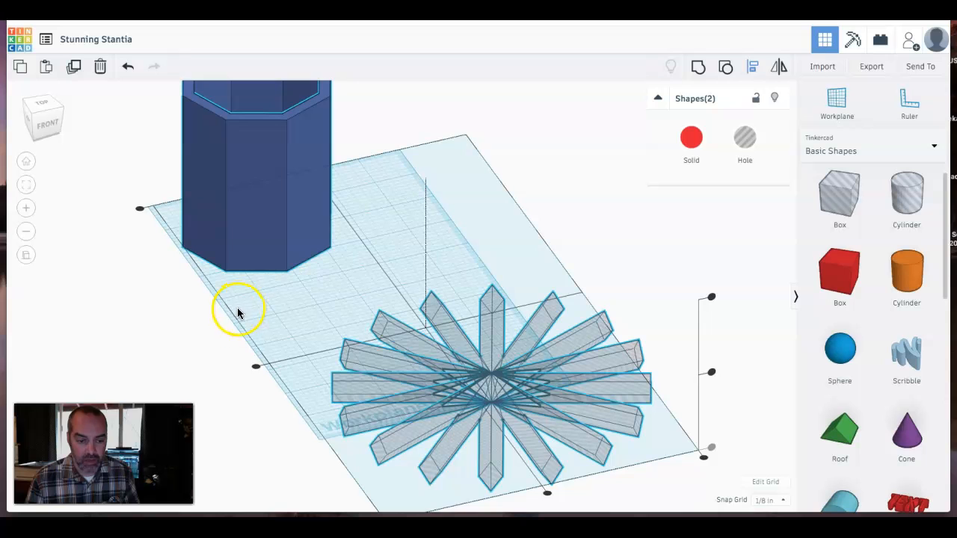
pyautogui.click(255, 370)
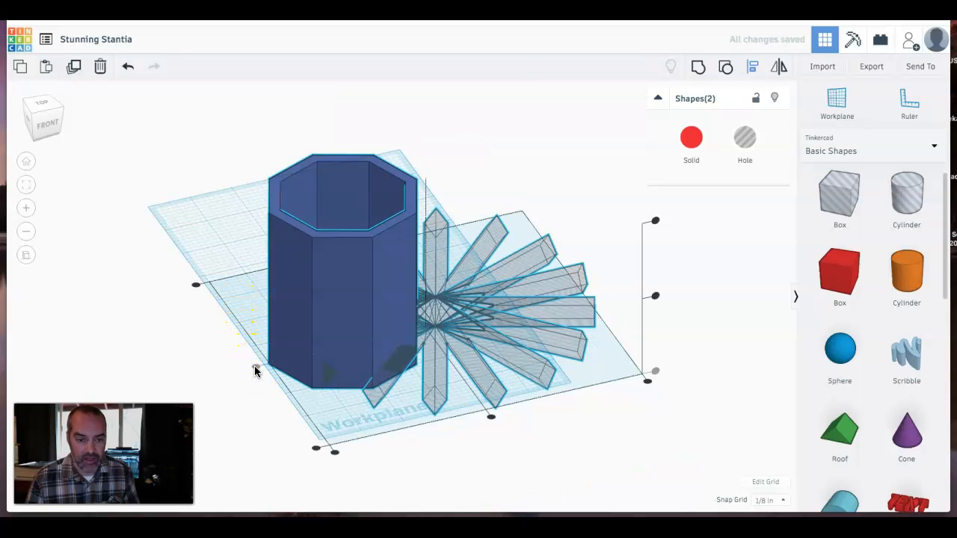
pyautogui.click(492, 417)
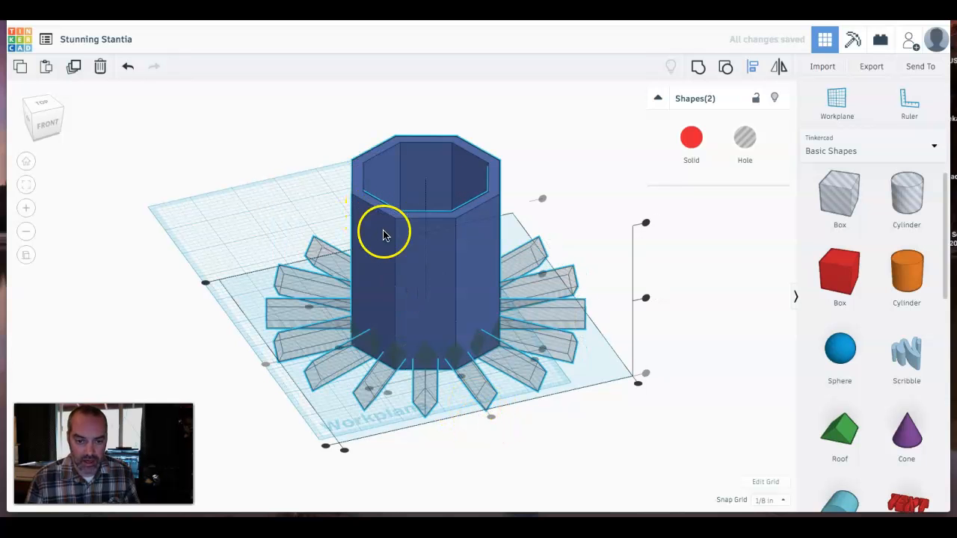
# - Raise the hole group ½ inch above the workplane
pyautogui.moveTo(481, 289)
pyautogui.mouseDown(button='right')
pyautogui.moveTo(432, 363)
pyautogui.moveTo(433, 403)
pyautogui.moveTo(495, 374)
pyautogui.moveTo(517, 239)
pyautogui.moveTo(442, 243)
pyautogui.moveTo(408, 287)
pyautogui.moveTo(496, 282)
pyautogui.moveTo(498, 320)
pyautogui.moveTo(480, 361)
pyautogui.moveTo(489, 279)
pyautogui.moveTo(306, 291)
pyautogui.mouseUp(button='right')
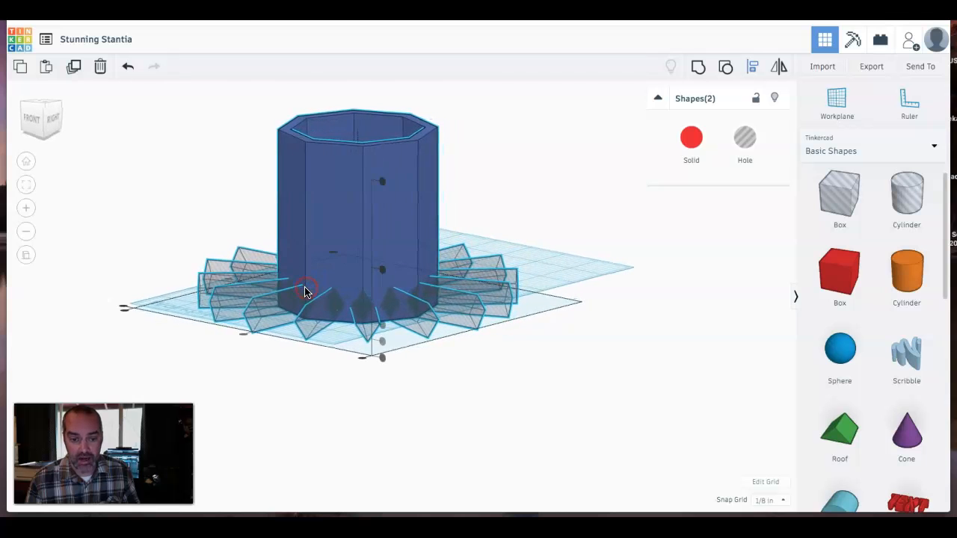
pyautogui.click(633, 398)
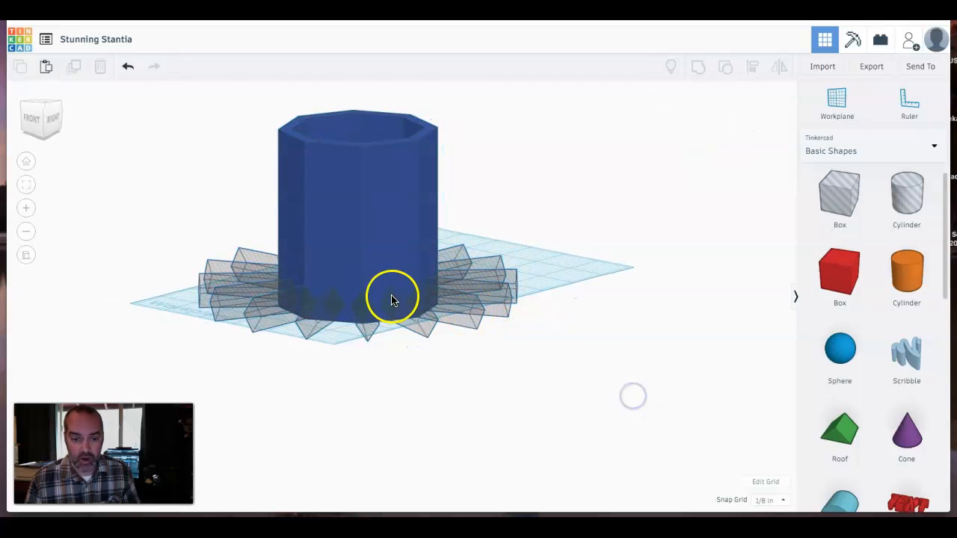
pyautogui.click(500, 293)
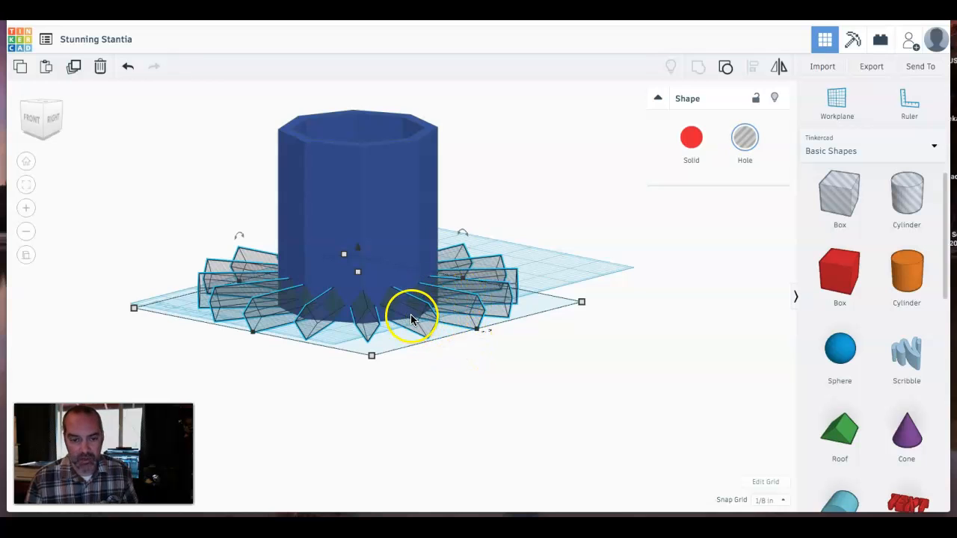
pyautogui.click(358, 253)
pyautogui.moveTo(357, 254); pyautogui.dragTo(357, 239)
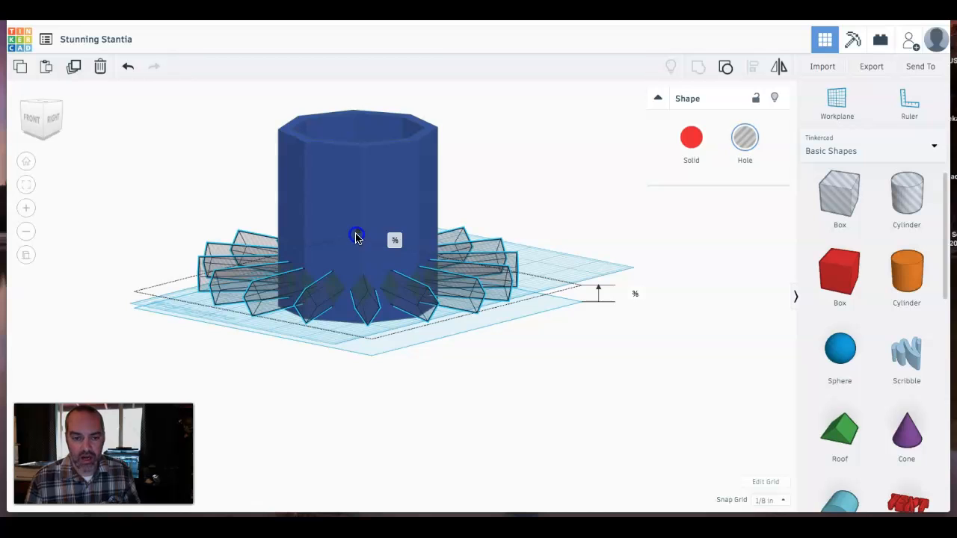
pyautogui.moveTo(357, 237); pyautogui.dragTo(357, 235)
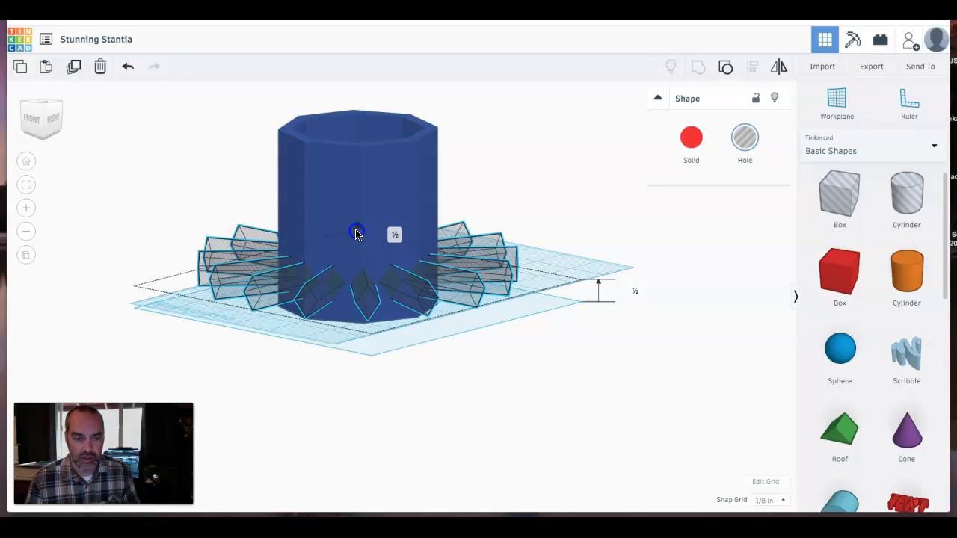
pyautogui.moveTo(357, 234); pyautogui.dragTo(357, 235)
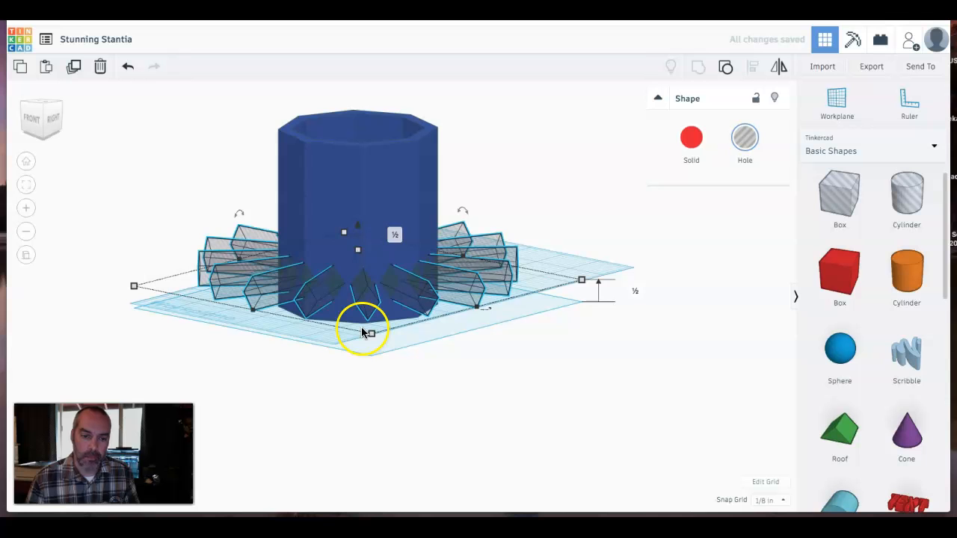
# - Duplicate the hole group and raise the copy to 1½ inches above the workplane
pyautogui.moveTo(364, 389); pyautogui.dragTo(420, 414, button='right')
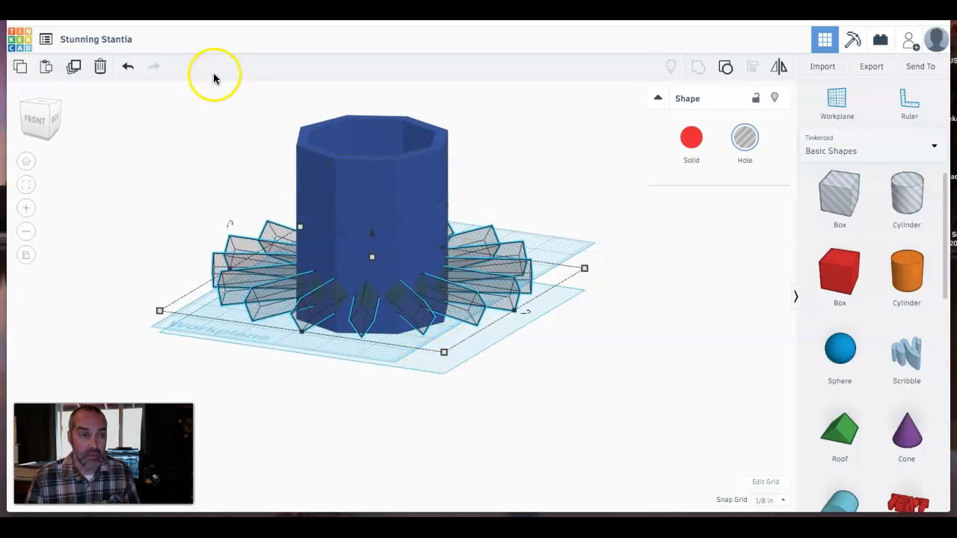
pyautogui.click(72, 69)
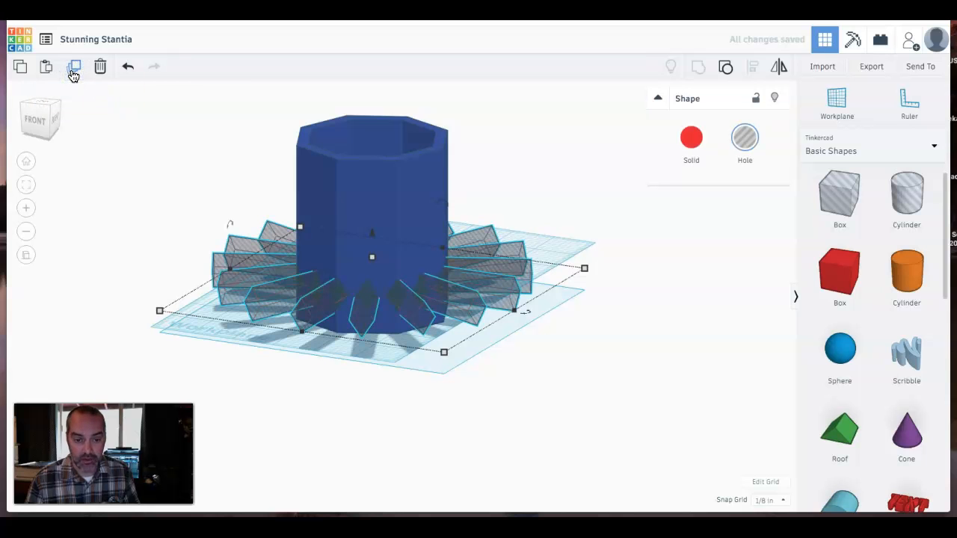
pyautogui.moveTo(374, 234); pyautogui.dragTo(376, 209)
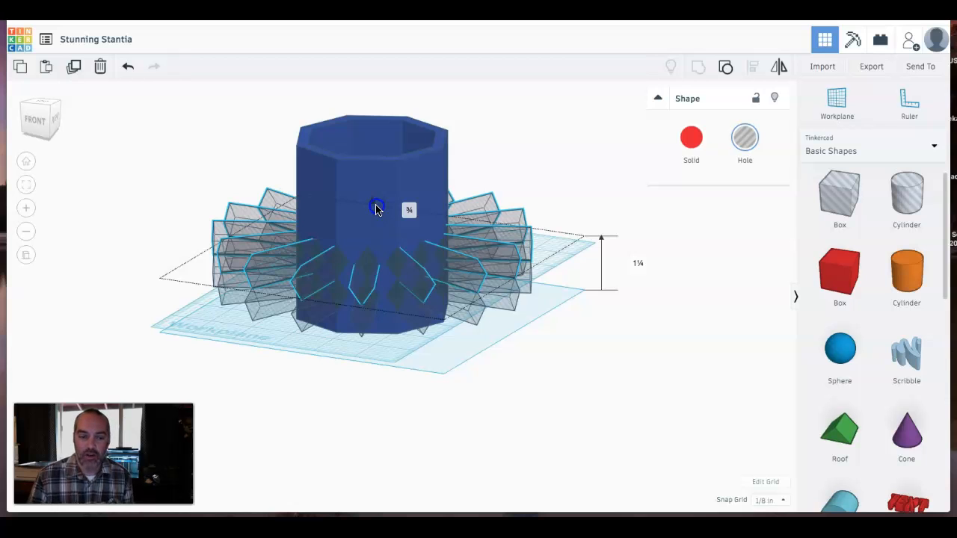
pyautogui.moveTo(376, 209); pyautogui.dragTo(378, 199)
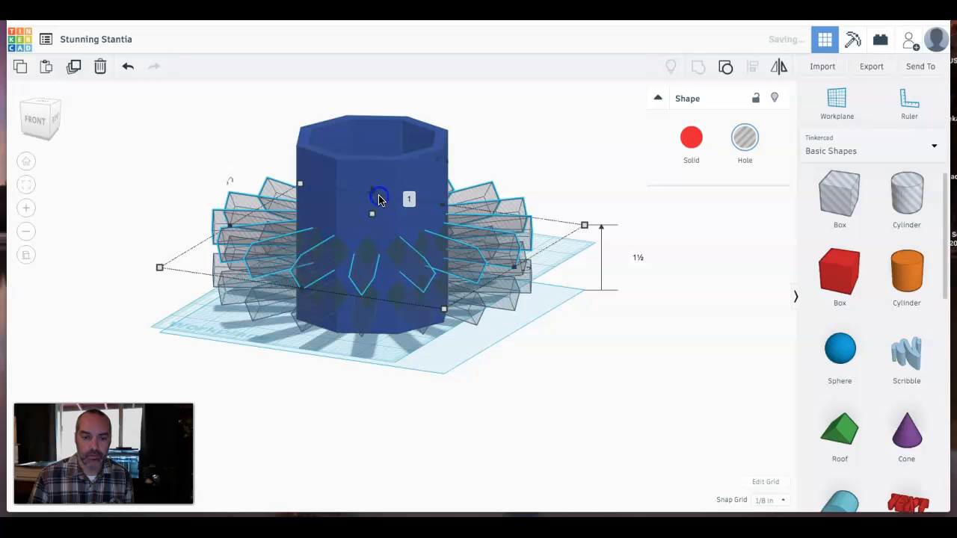
pyautogui.click(508, 365)
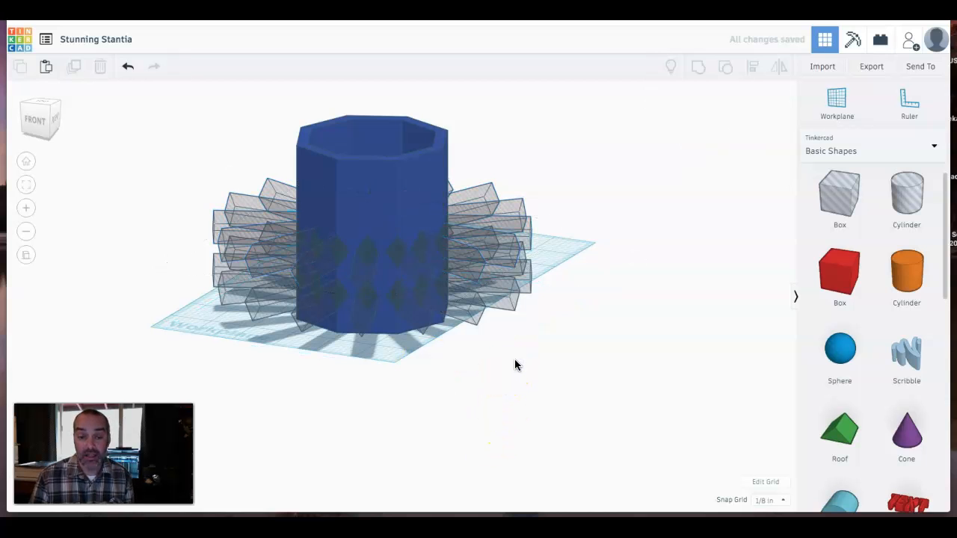
# - Rotate the raised copy of the hole group 12° about the vertical axis
pyautogui.moveTo(508, 358); pyautogui.dragTo(456, 357, button='right')
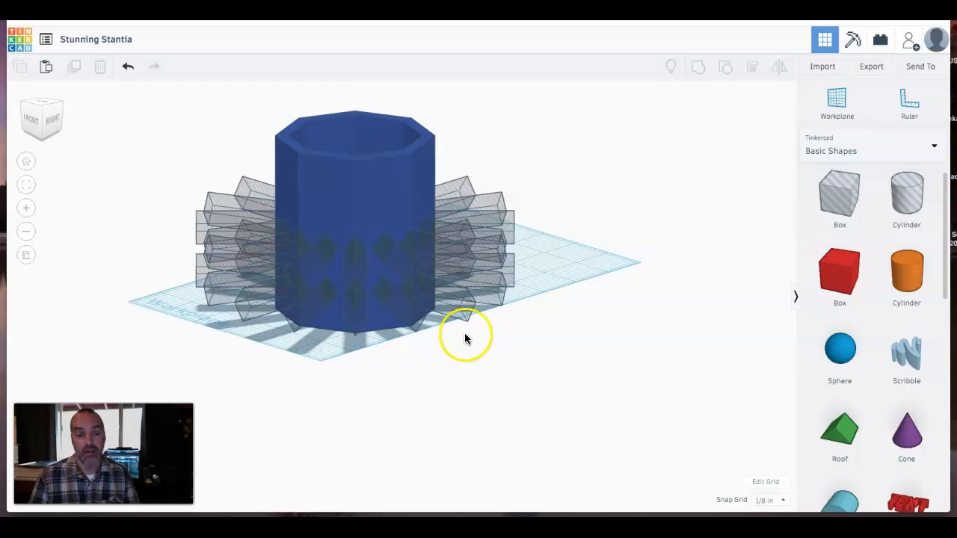
pyautogui.click(417, 278)
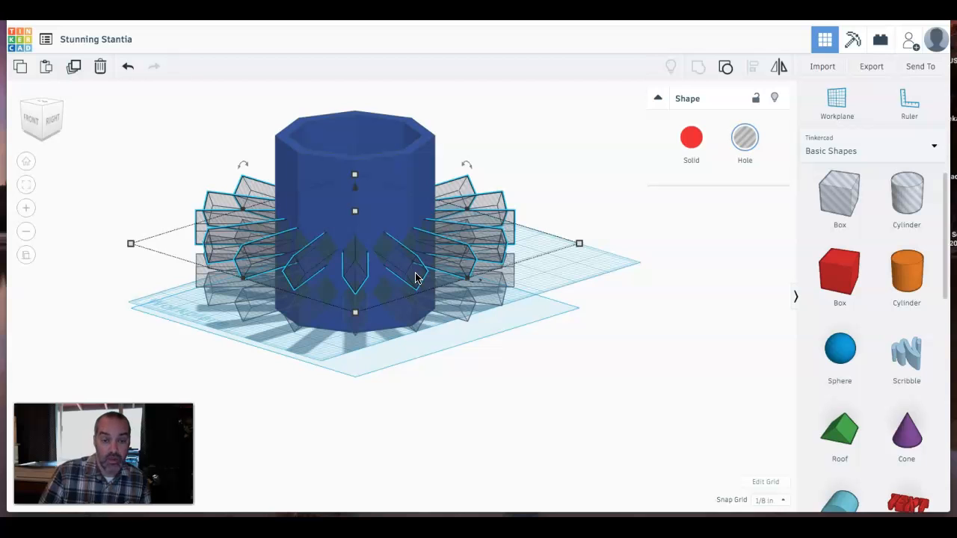
pyautogui.click(480, 287)
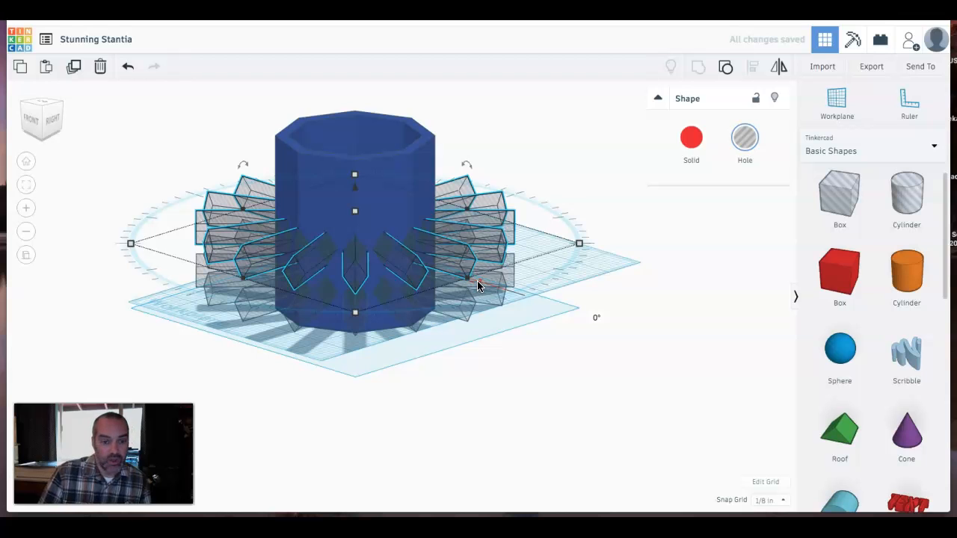
pyautogui.moveTo(479, 285); pyautogui.dragTo(597, 319)
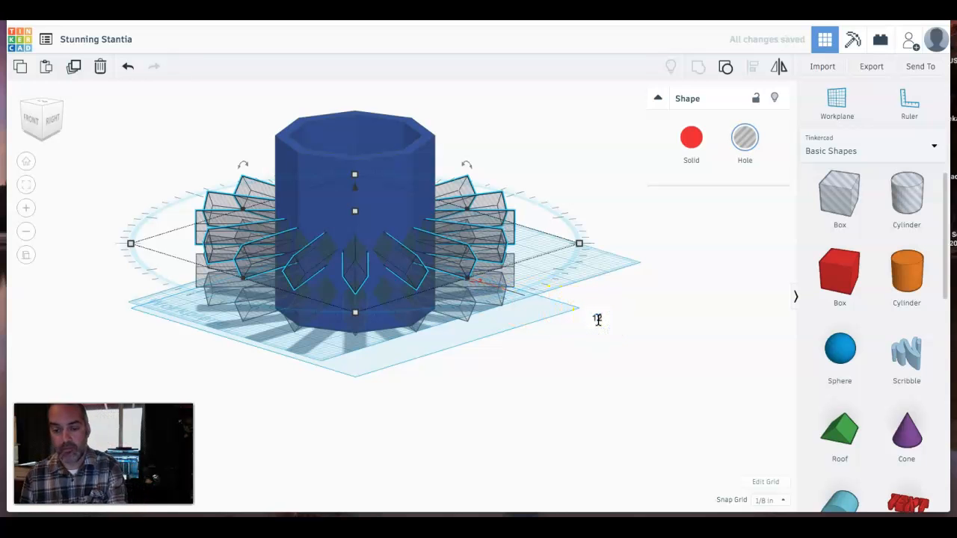
pyautogui.write('12')
pyautogui.press('Return')
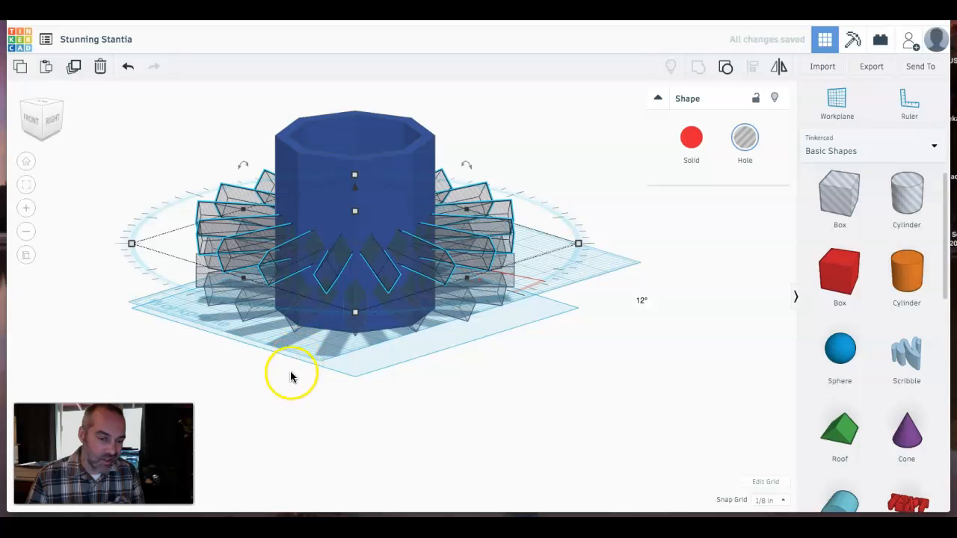
pyautogui.click(287, 389)
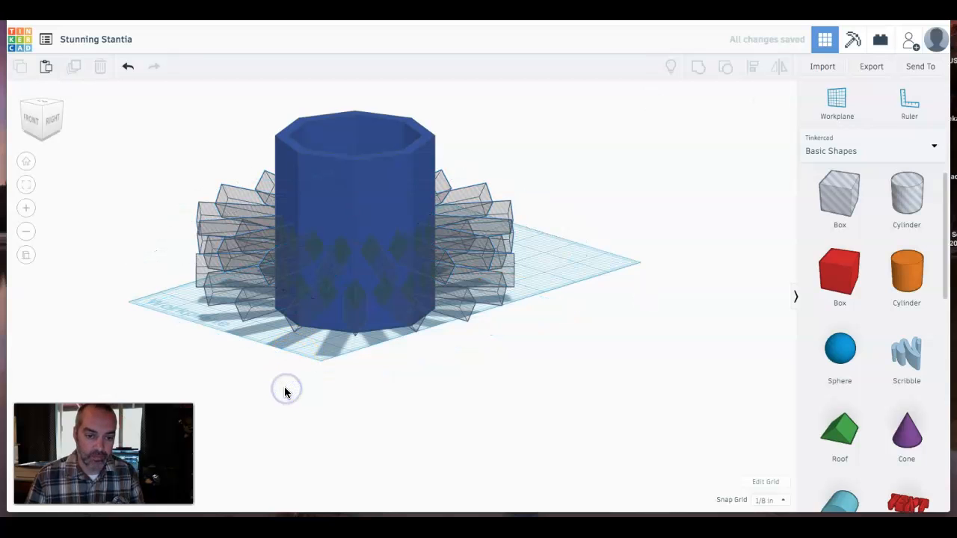
pyautogui.click(325, 278)
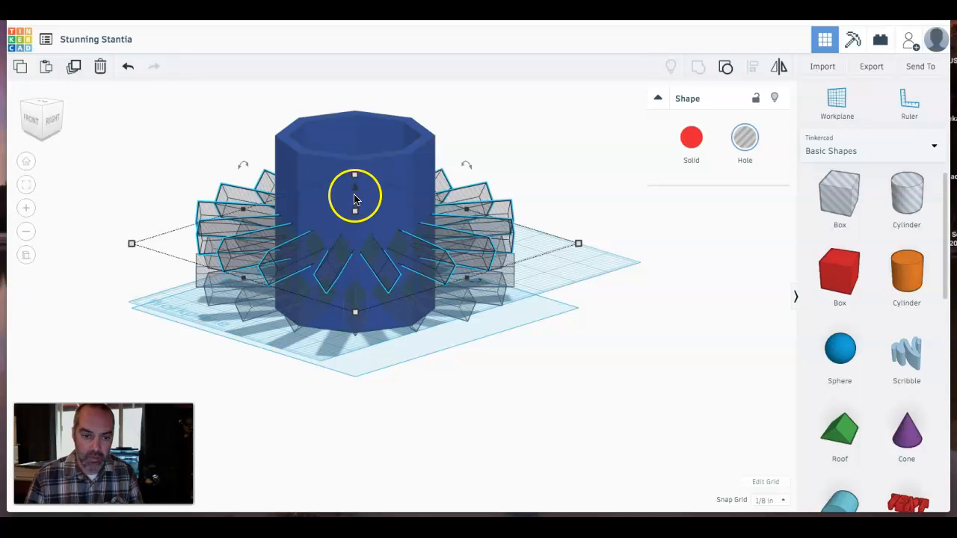
pyautogui.moveTo(354, 191); pyautogui.dragTo(368, 145)
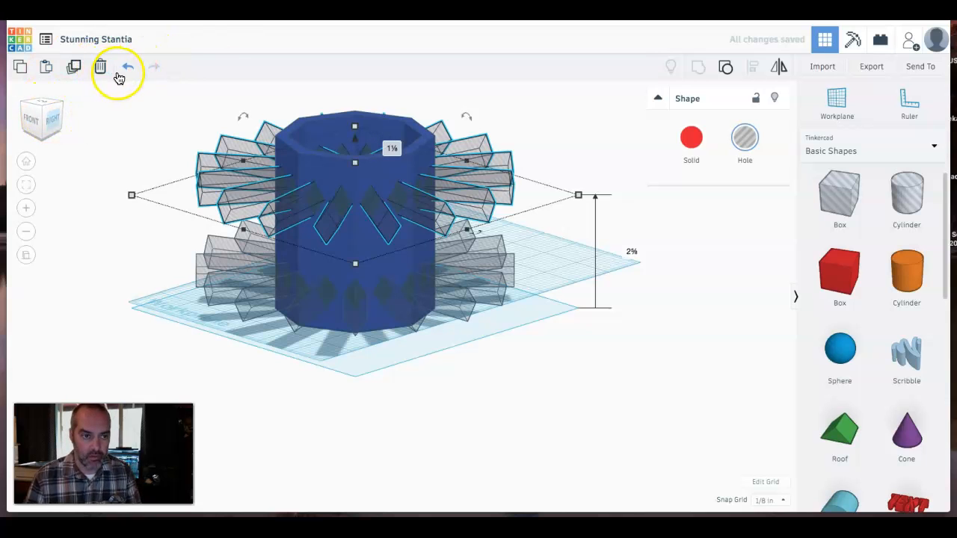
pyautogui.click(127, 66)
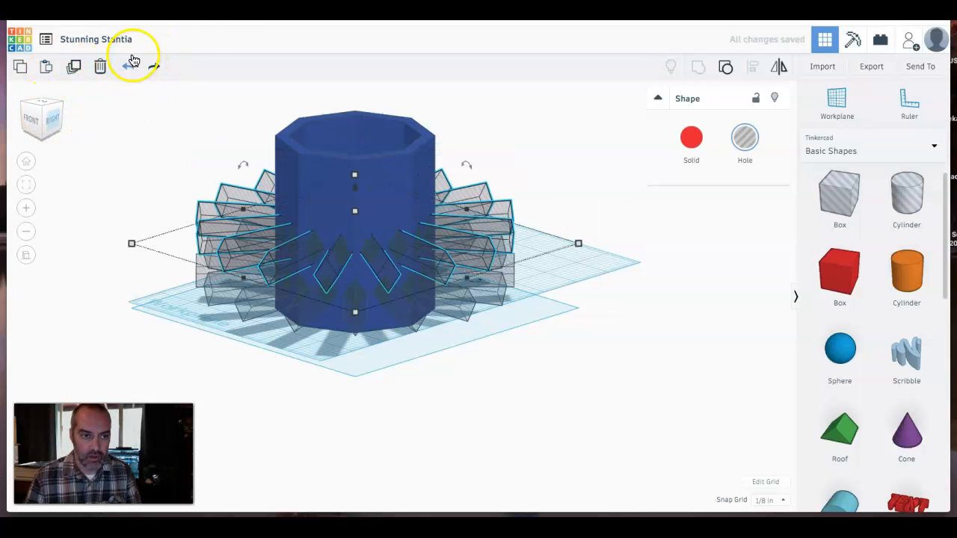
# - Duplicate the rotated hole group, raise the copy to 2½ inches, and rotate it 12°
pyautogui.click(71, 68)
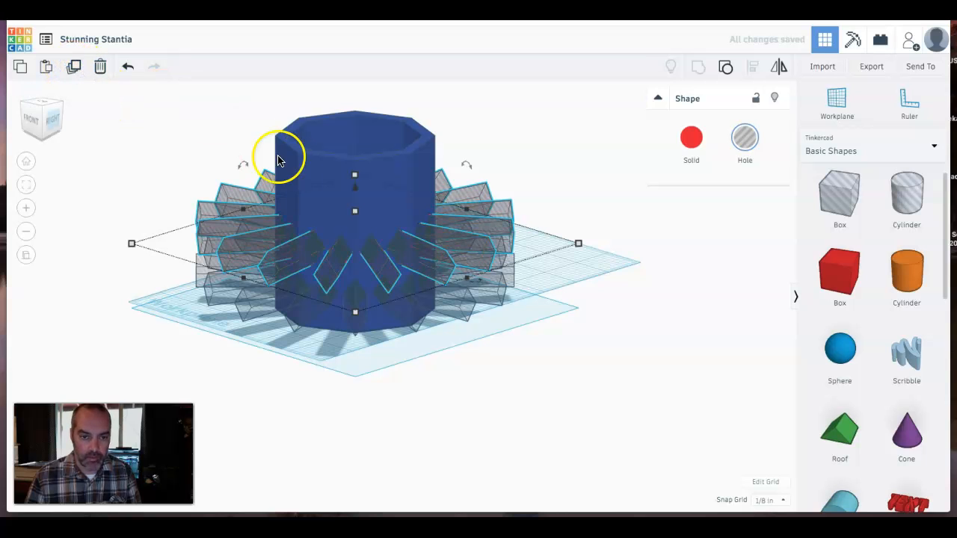
pyautogui.moveTo(357, 193); pyautogui.dragTo(362, 148)
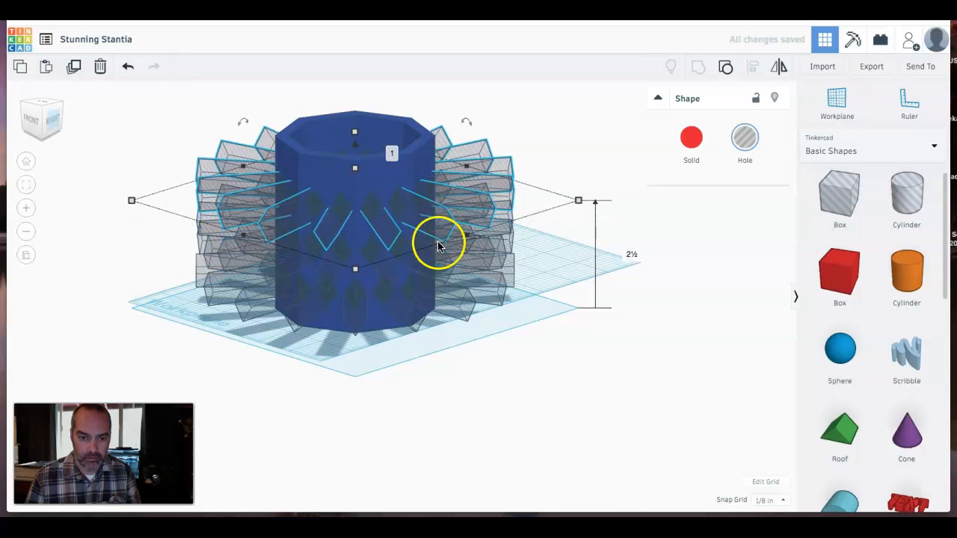
pyautogui.moveTo(477, 242)
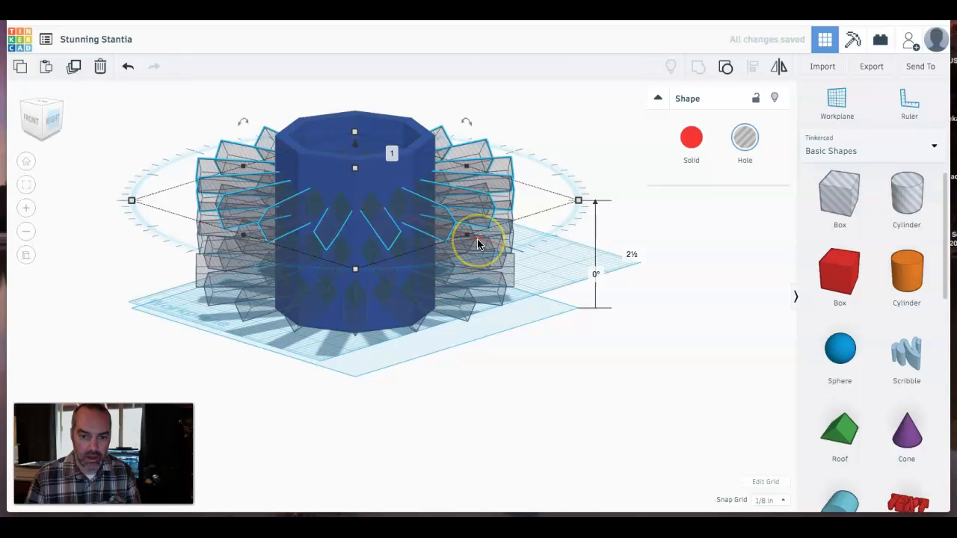
pyautogui.click(477, 240)
pyautogui.click(594, 276)
pyautogui.write('12')
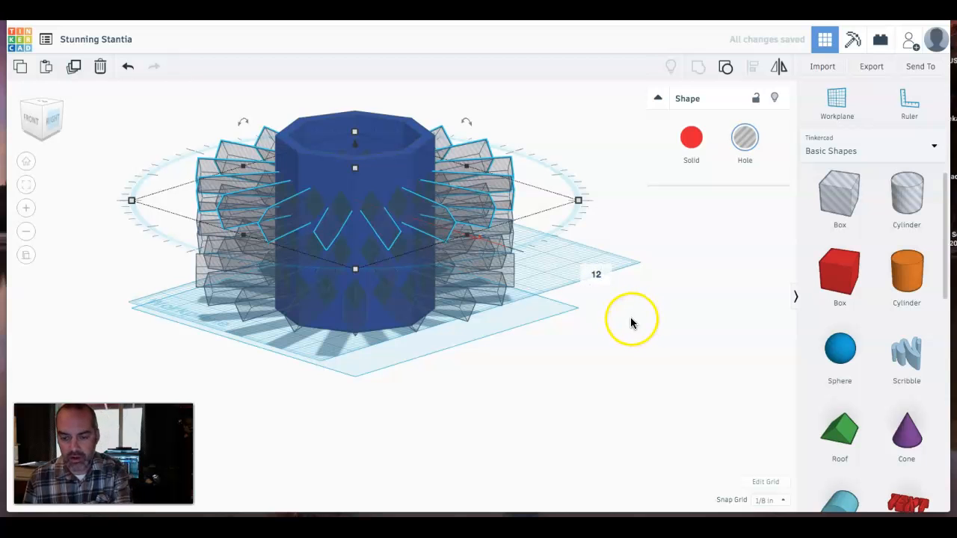
pyautogui.press('Return')
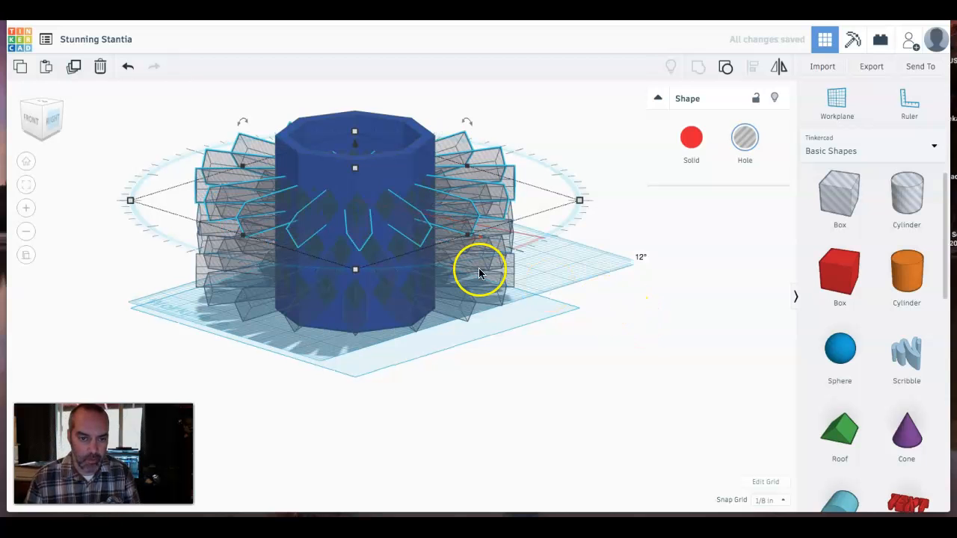
pyautogui.click(240, 417)
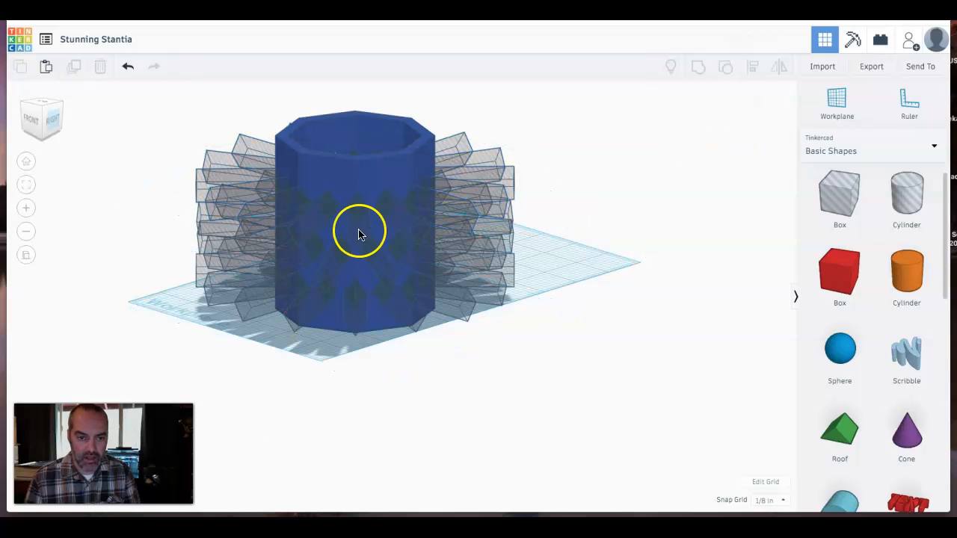
pyautogui.click(359, 232)
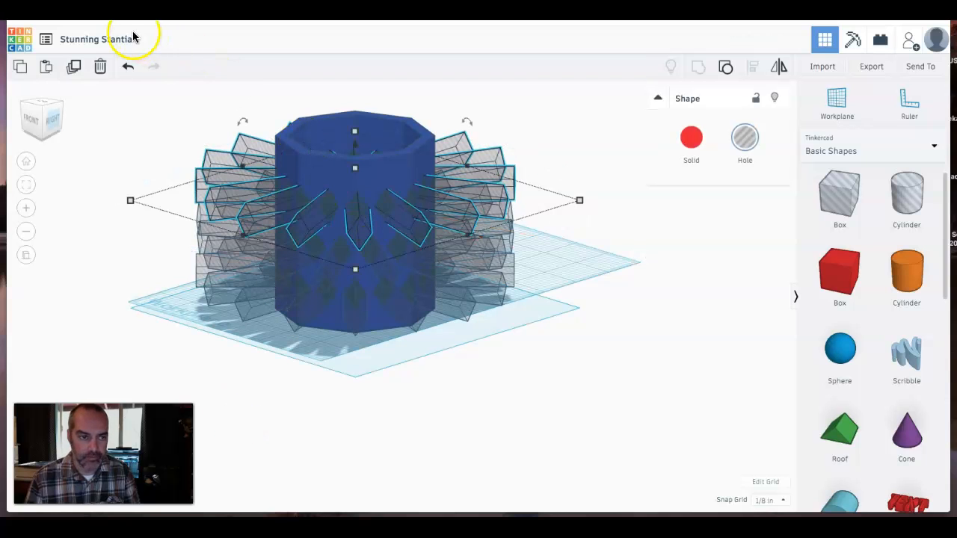
pyautogui.click(72, 65)
pyautogui.moveTo(348, 157); pyautogui.dragTo(351, 106)
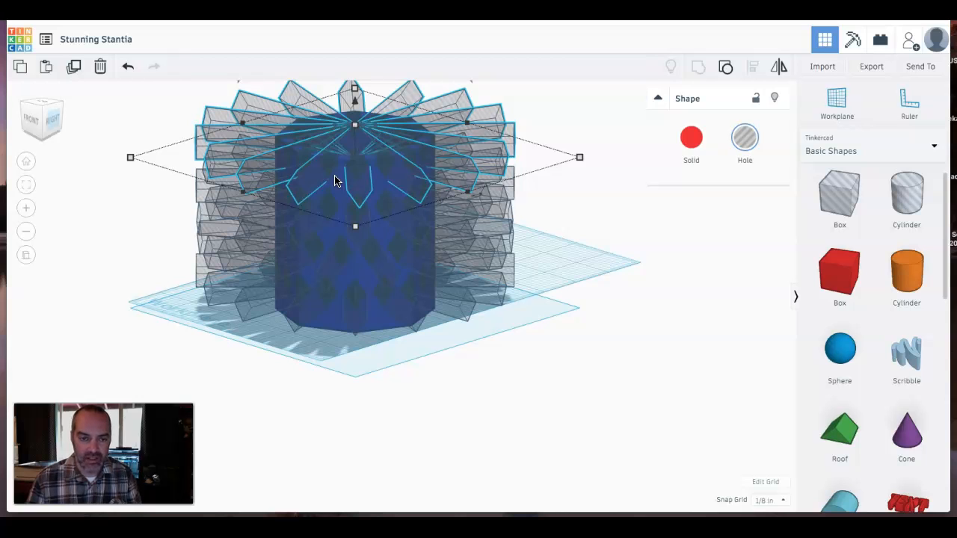
pyautogui.click(303, 205)
pyautogui.click(353, 157)
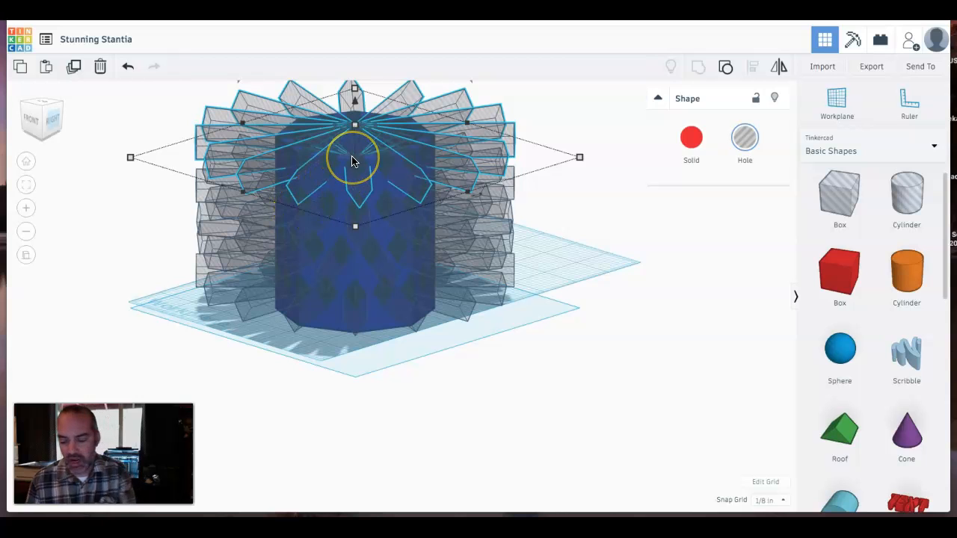
pyautogui.press('Delete')
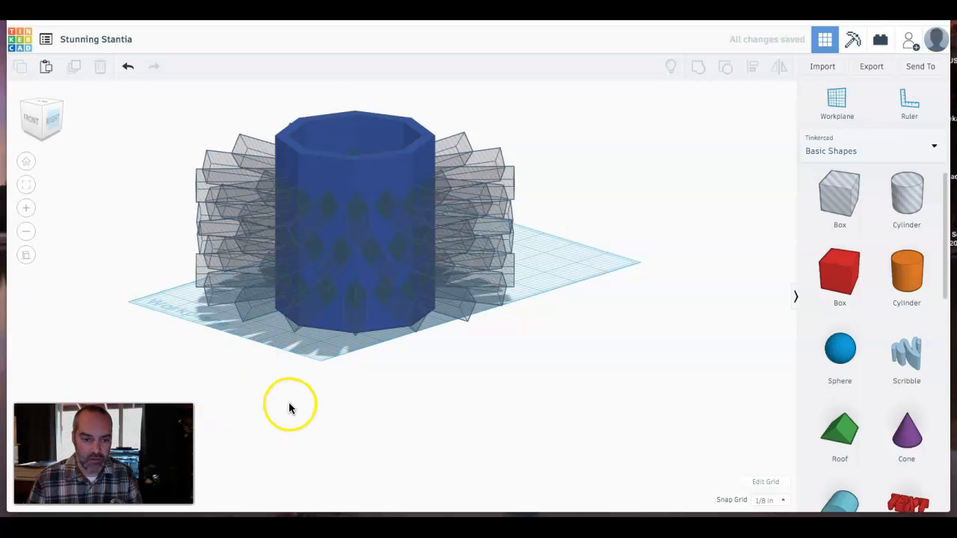
# - Select all three stacked hole groups and raise them together slightly above the workplane
pyautogui.moveTo(360, 397); pyautogui.dragTo(342, 371, button='right')
pyautogui.moveTo(372, 364); pyautogui.dragTo(473, 383, button='right')
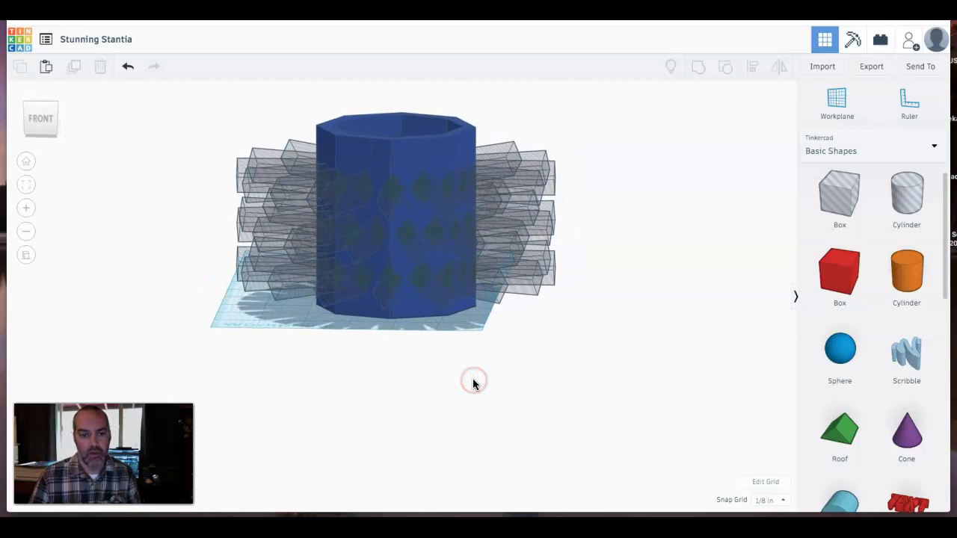
pyautogui.click(383, 291)
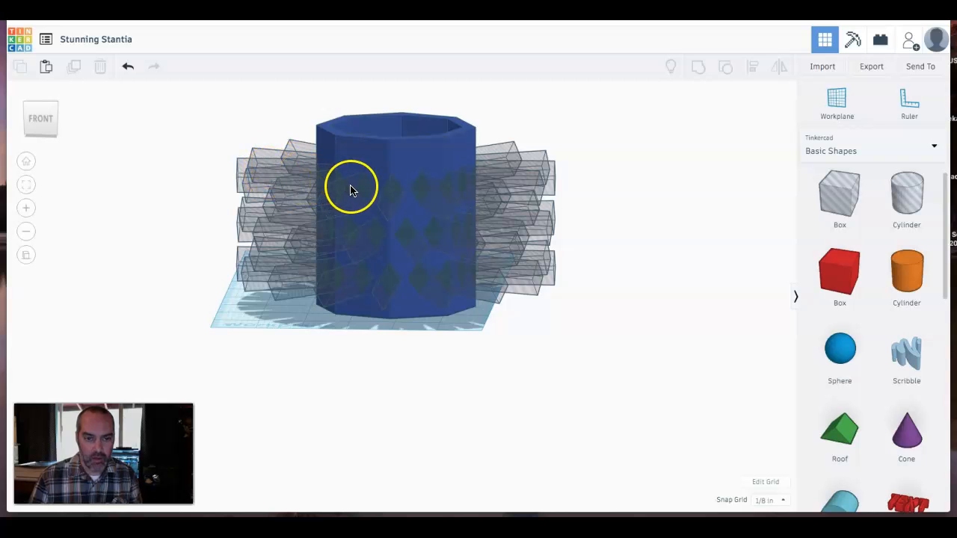
pyautogui.click(337, 204)
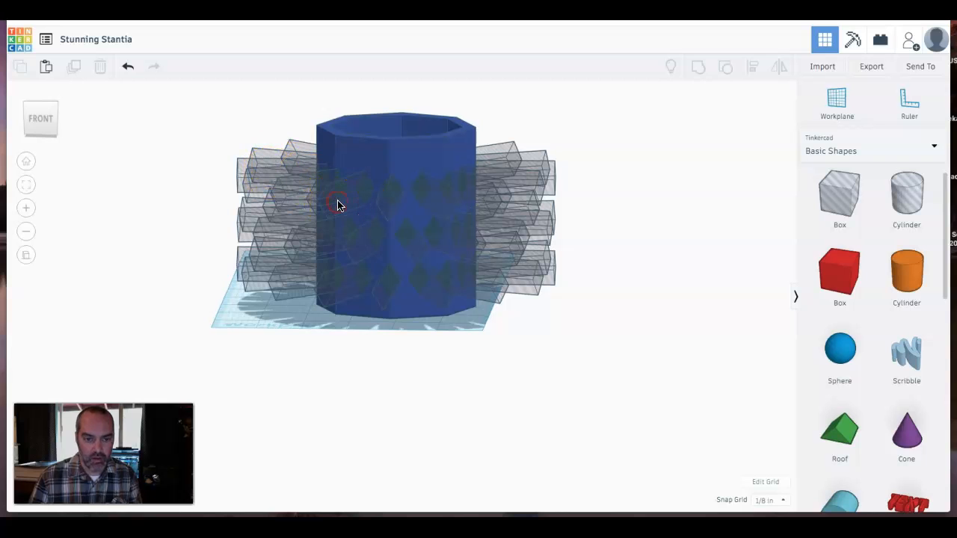
pyautogui.click(261, 170)
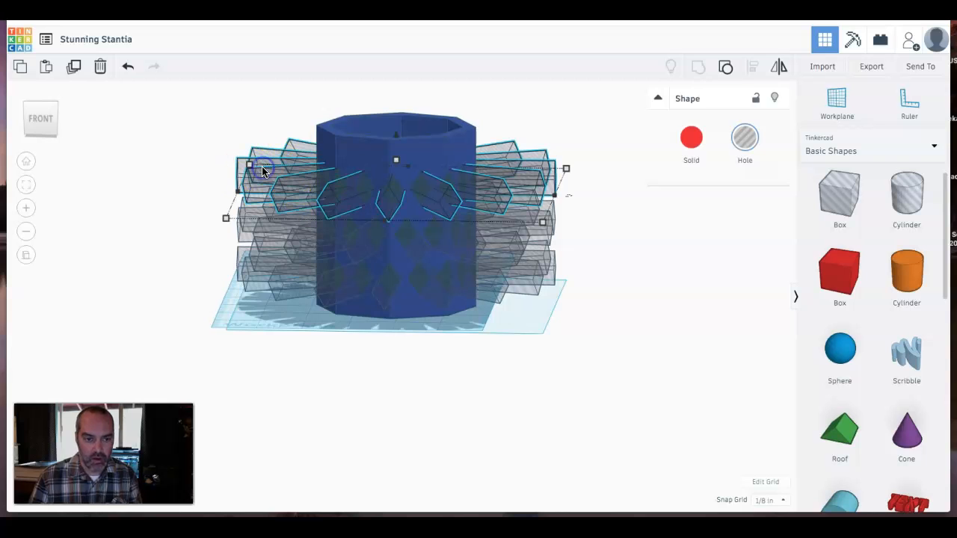
pyautogui.click(273, 223)
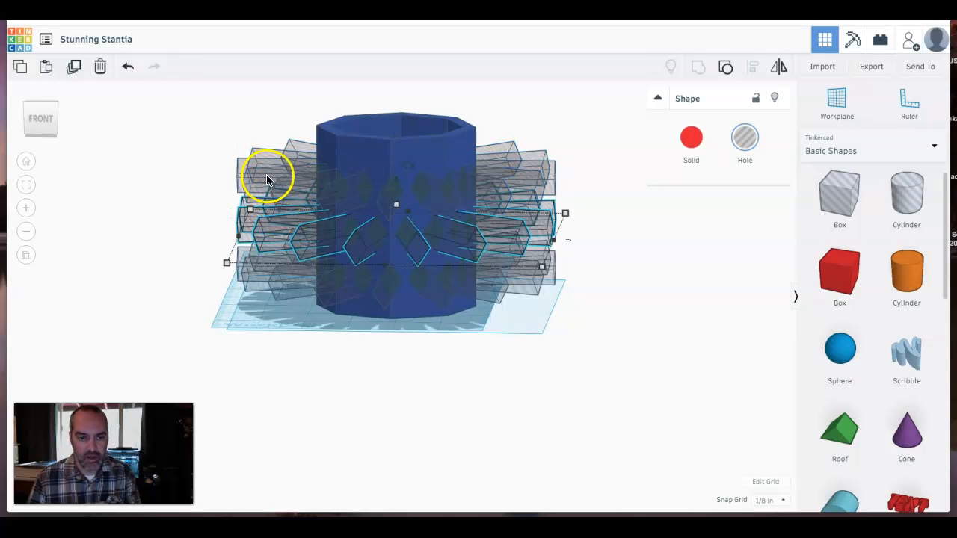
pyautogui.keyDown('shift'); pyautogui.click(291, 160); pyautogui.keyUp('shift')
pyautogui.keyDown('shift'); pyautogui.click(275, 284); pyautogui.keyUp('shift')
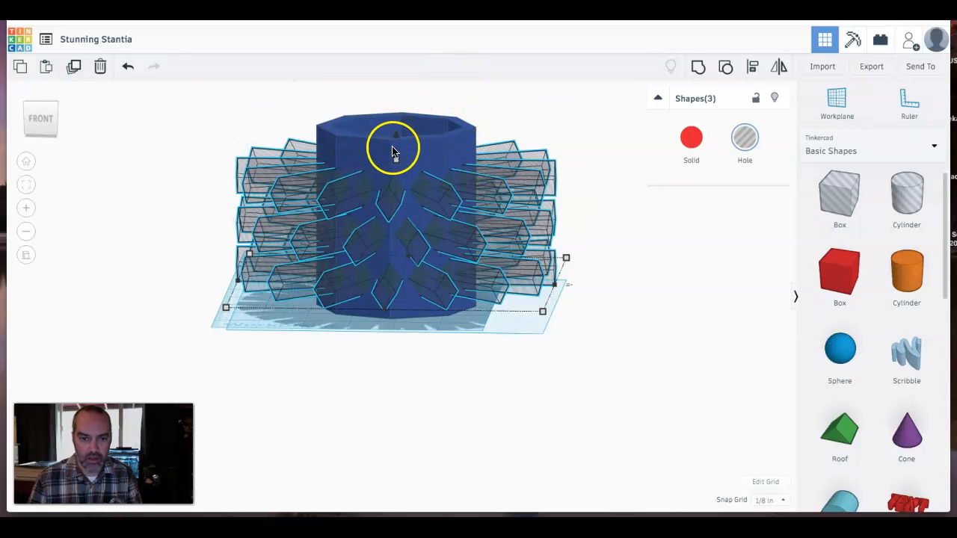
pyautogui.moveTo(397, 142); pyautogui.dragTo(398, 128)
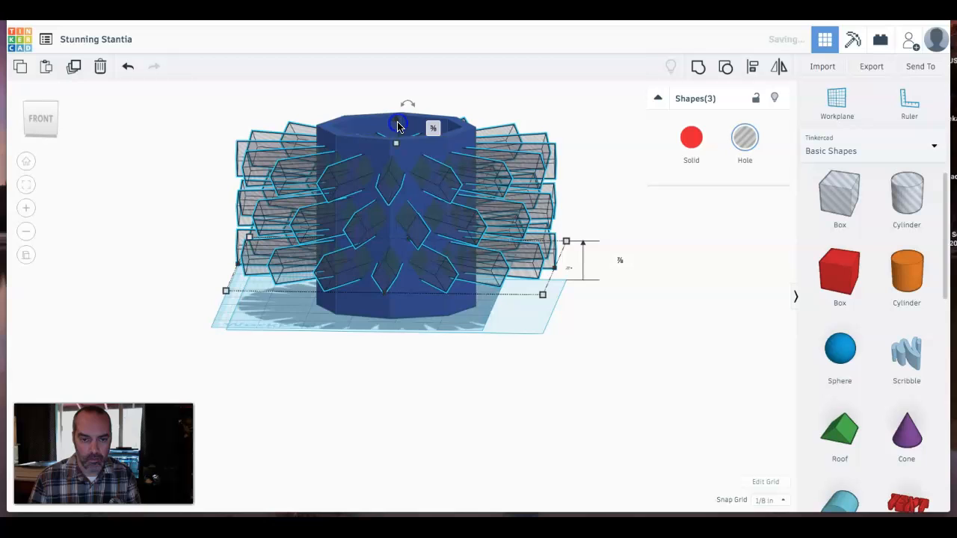
pyautogui.click(406, 361)
# - Select the cup and all hole groups and group them to cut the star openings
pyautogui.moveTo(419, 348); pyautogui.dragTo(351, 386, button='right')
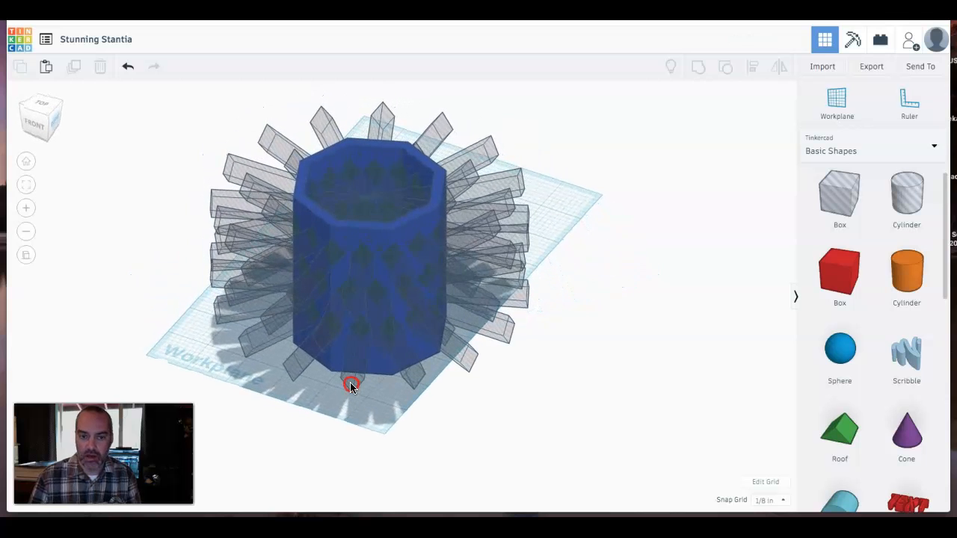
pyautogui.click(584, 98)
pyautogui.moveTo(584, 98); pyautogui.dragTo(161, 423)
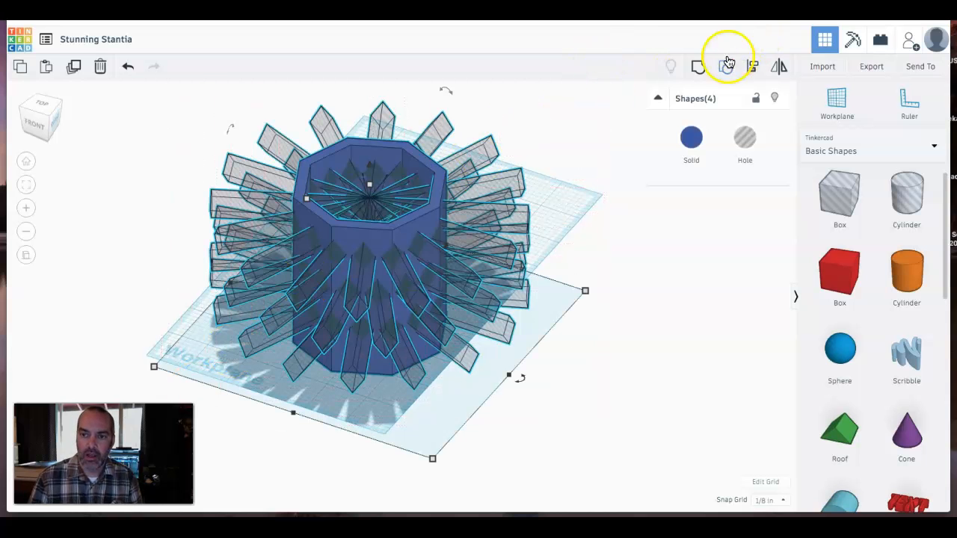
pyautogui.click(703, 75)
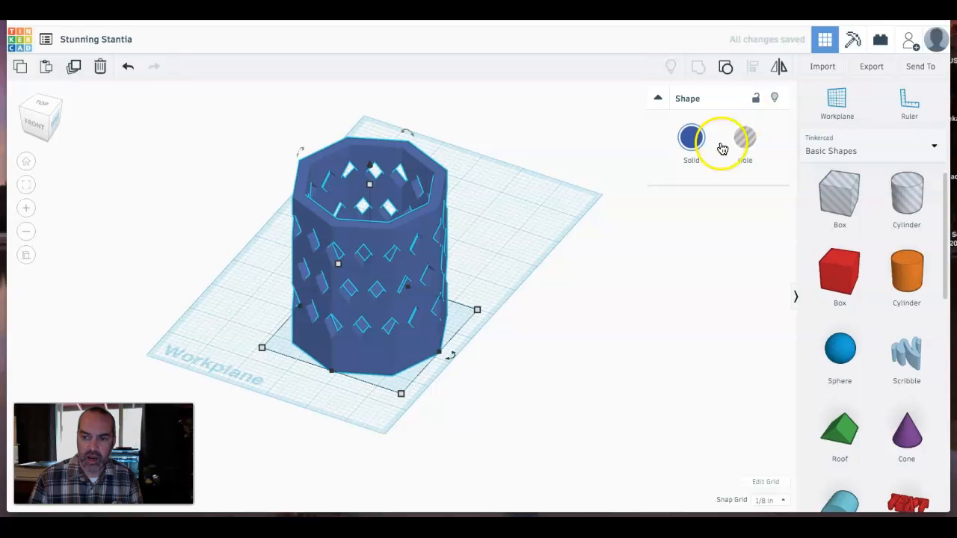
# - Rename the design to Pen Cup 2
pyautogui.moveTo(374, 298); pyautogui.dragTo(249, 255, button='right')
pyautogui.click(602, 261)
pyautogui.moveTo(355, 212); pyautogui.dragTo(634, 224, button='right')
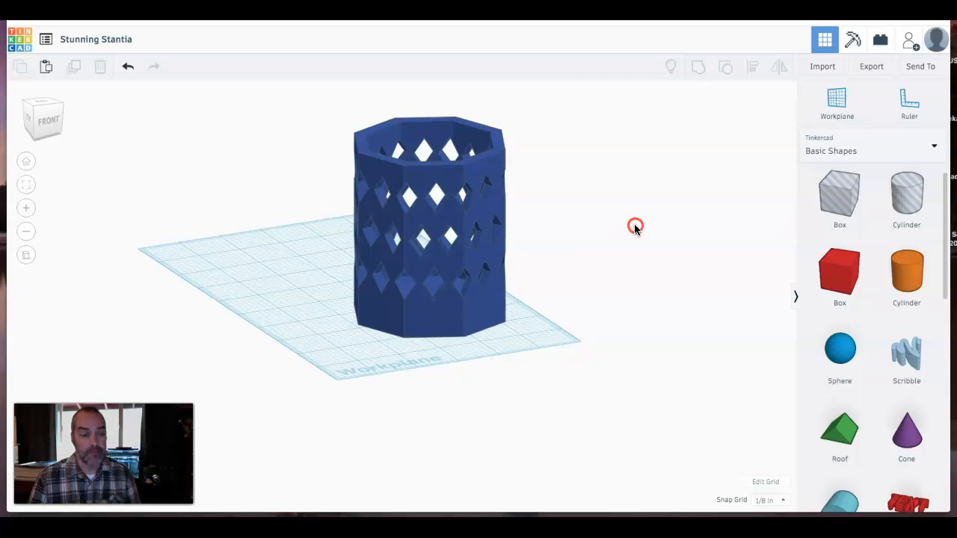
pyautogui.click(112, 44)
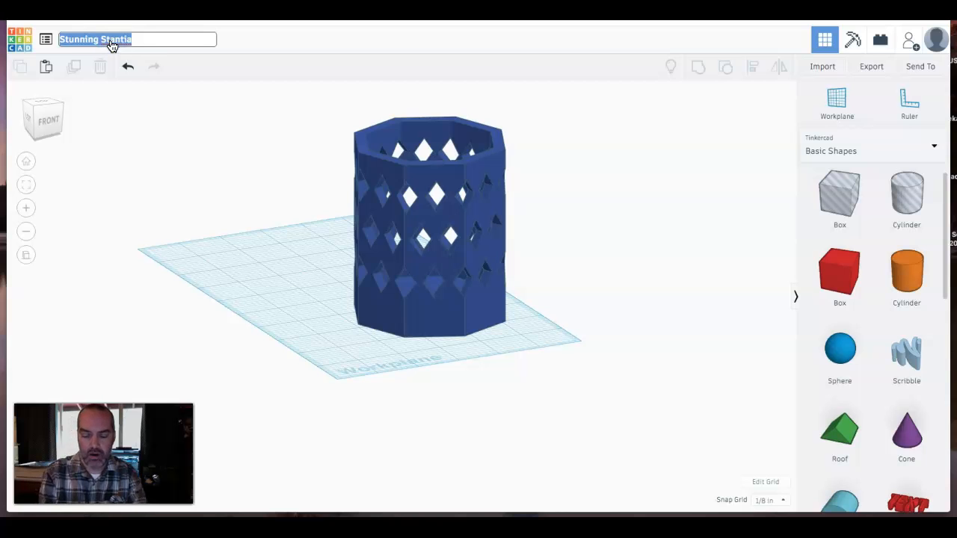
pyautogui.write('Pen Cup 2')
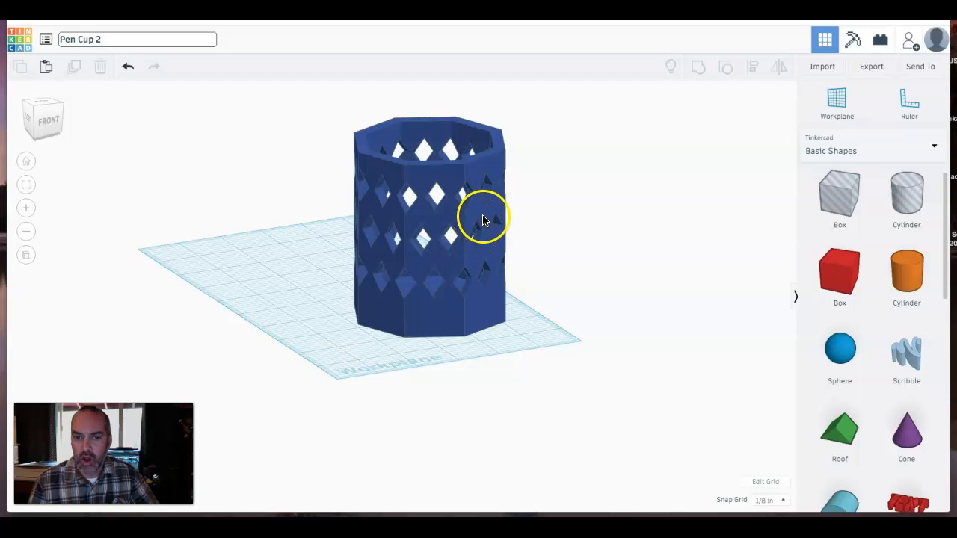
# - Review the Send To options, then open the Export download dialog
pyautogui.click(930, 69)
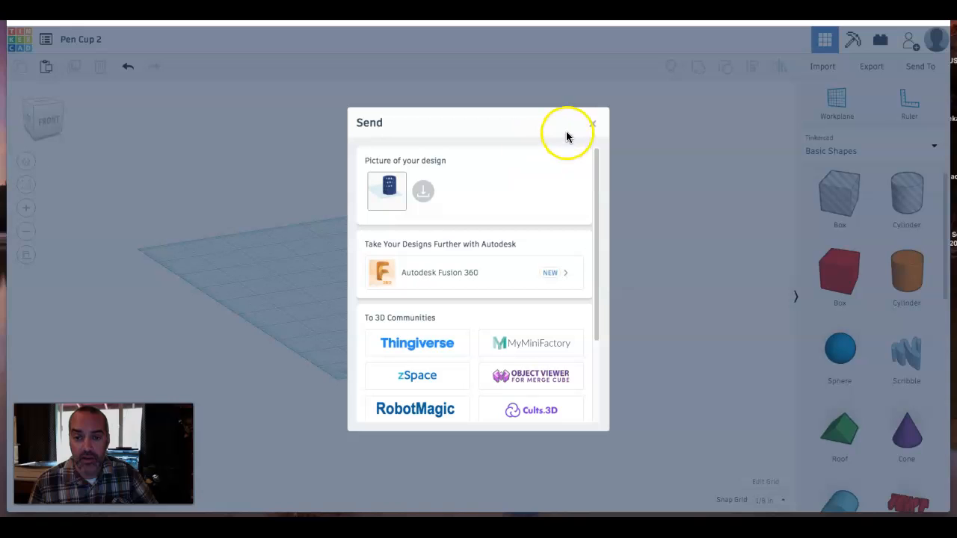
pyautogui.click(593, 124)
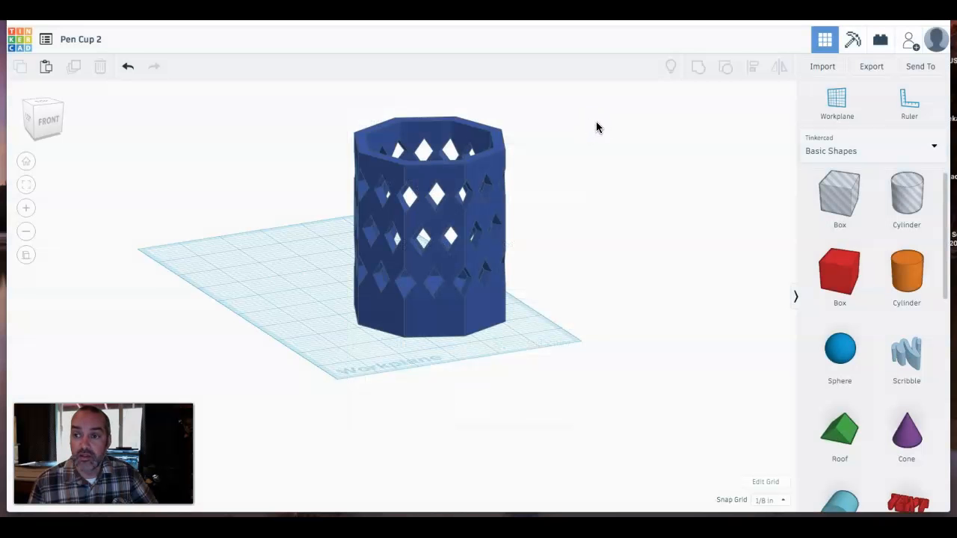
pyautogui.click(872, 69)
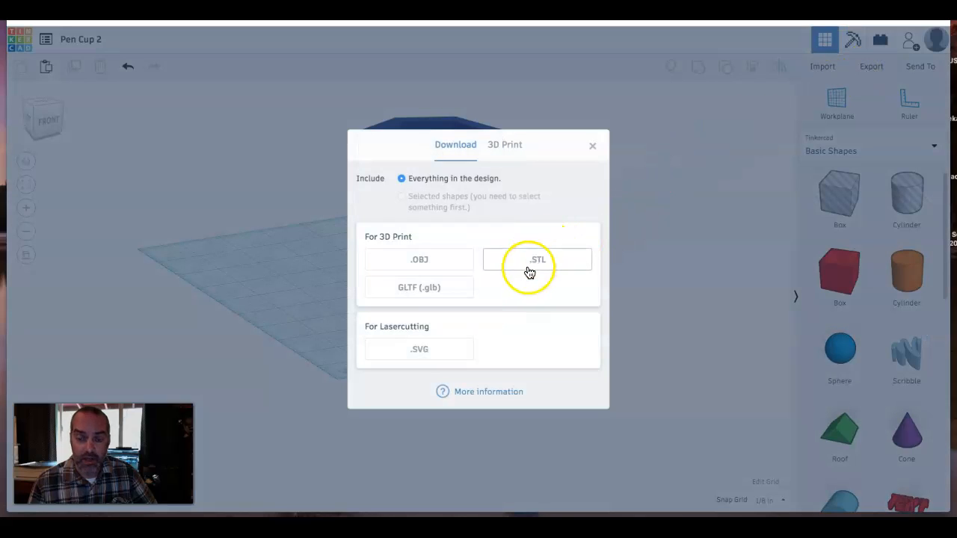